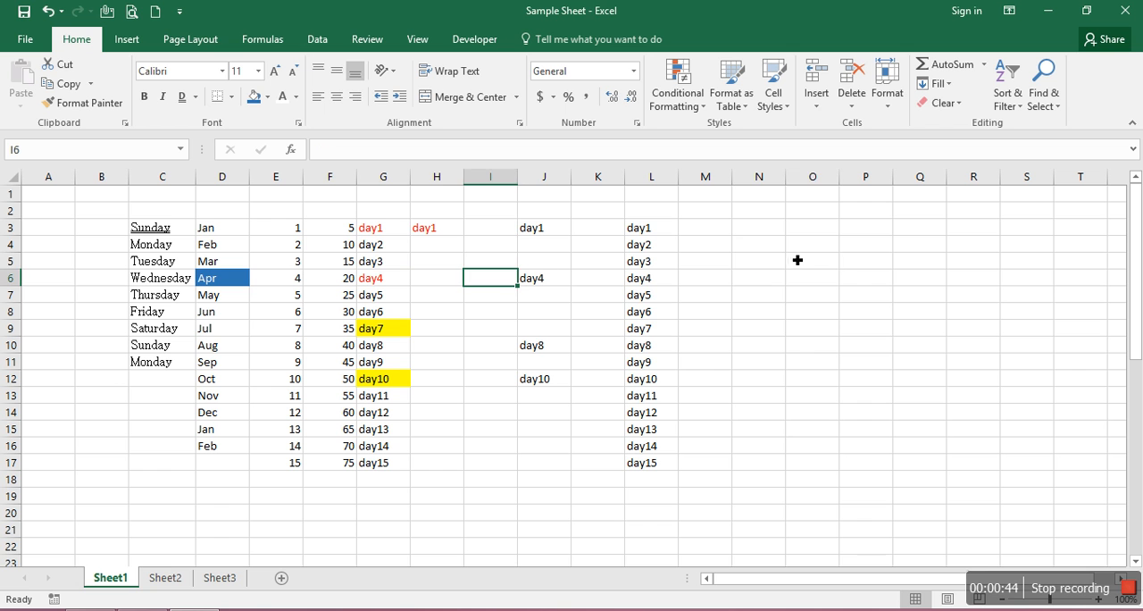
click(781, 227)
click(814, 232)
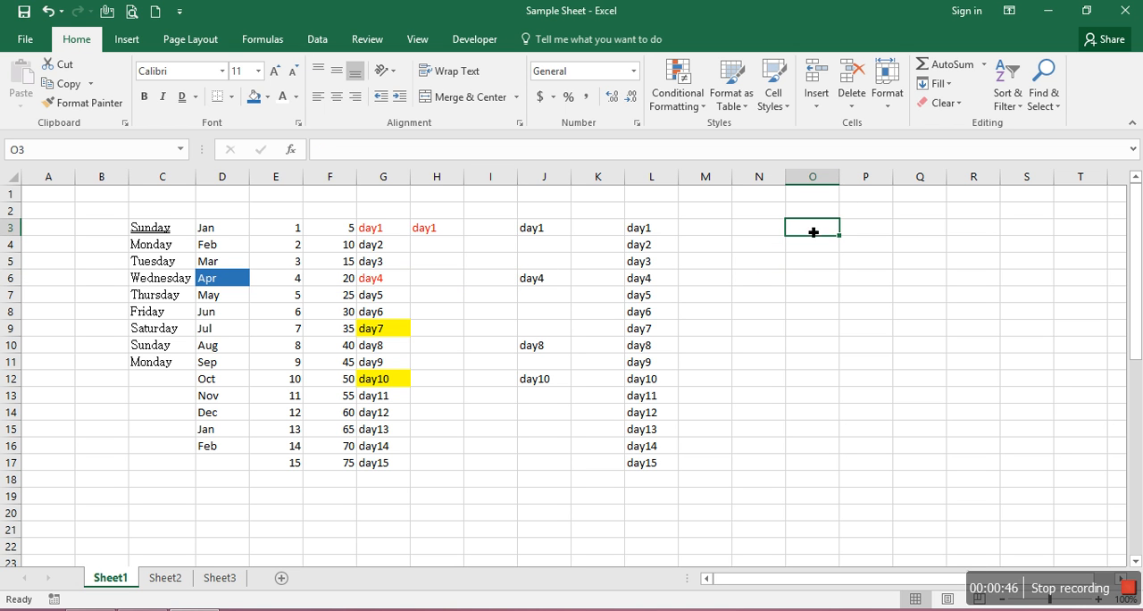
click(829, 292)
click(751, 252)
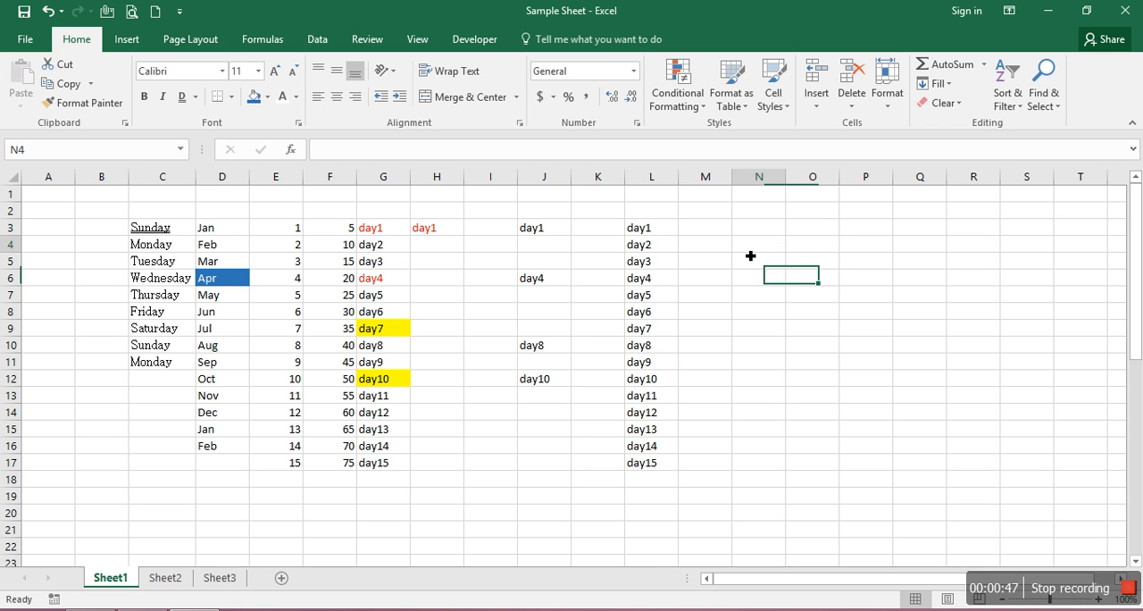
click(710, 211)
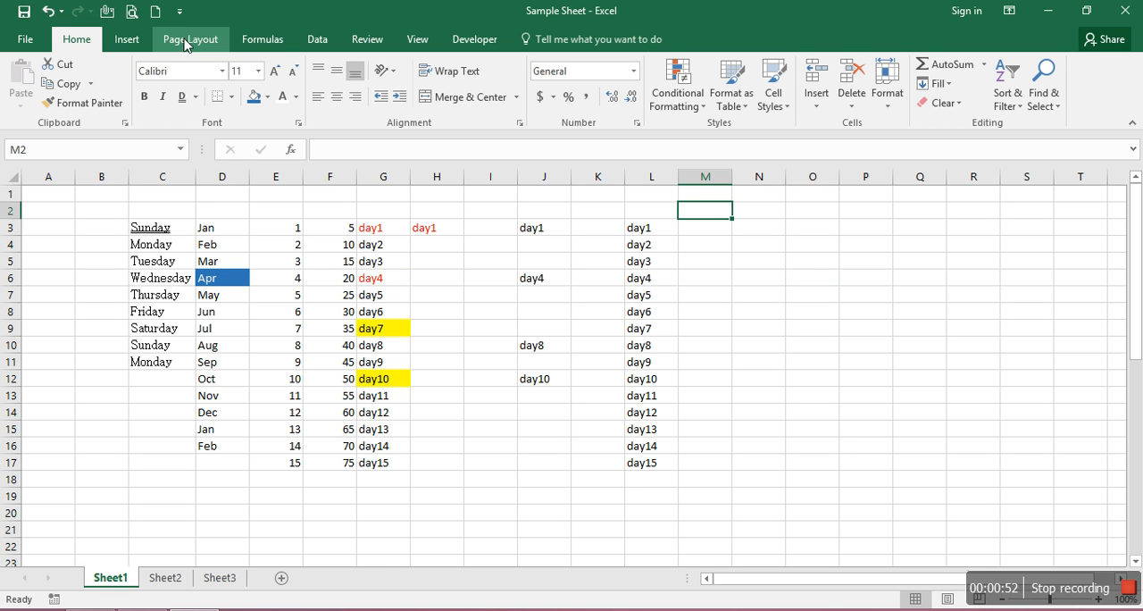
Check the print preview of Sheet1 without borders and look over the available border options
click(134, 14)
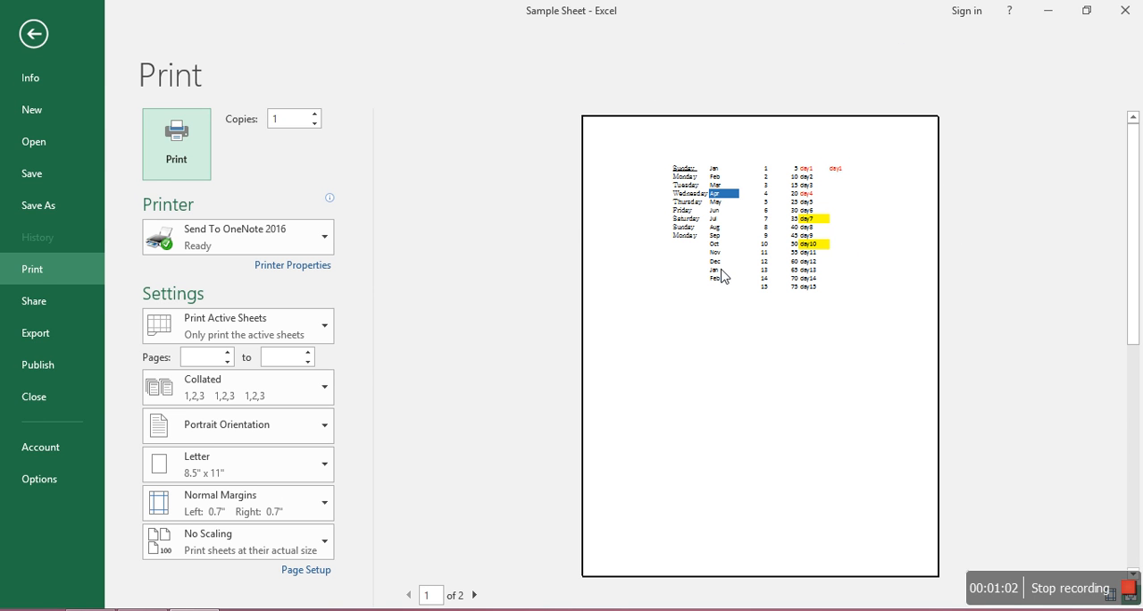
click(36, 37)
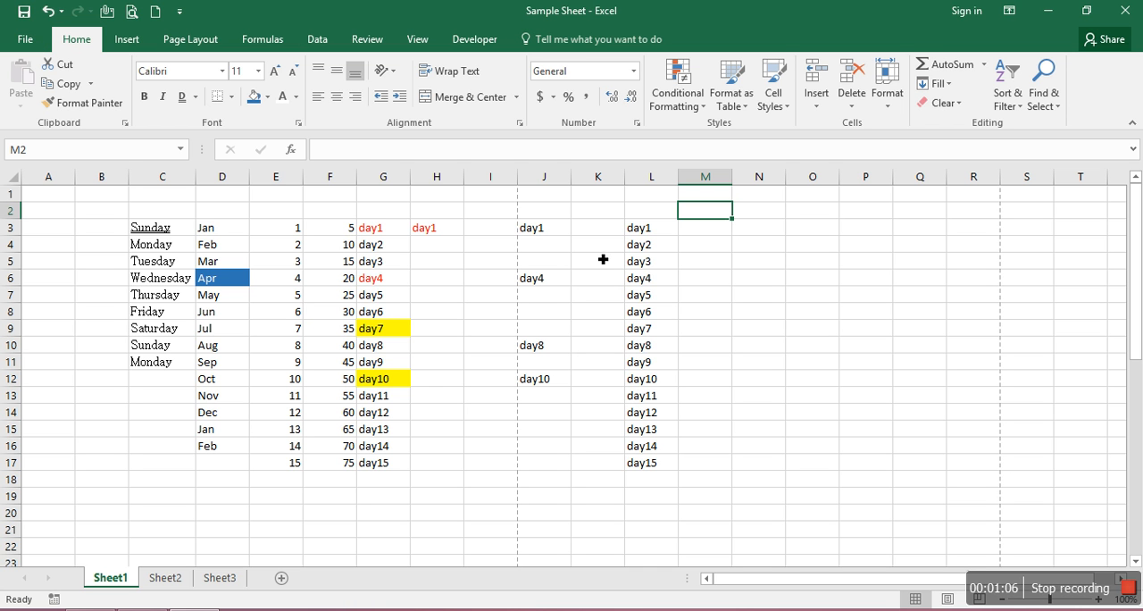
click(233, 96)
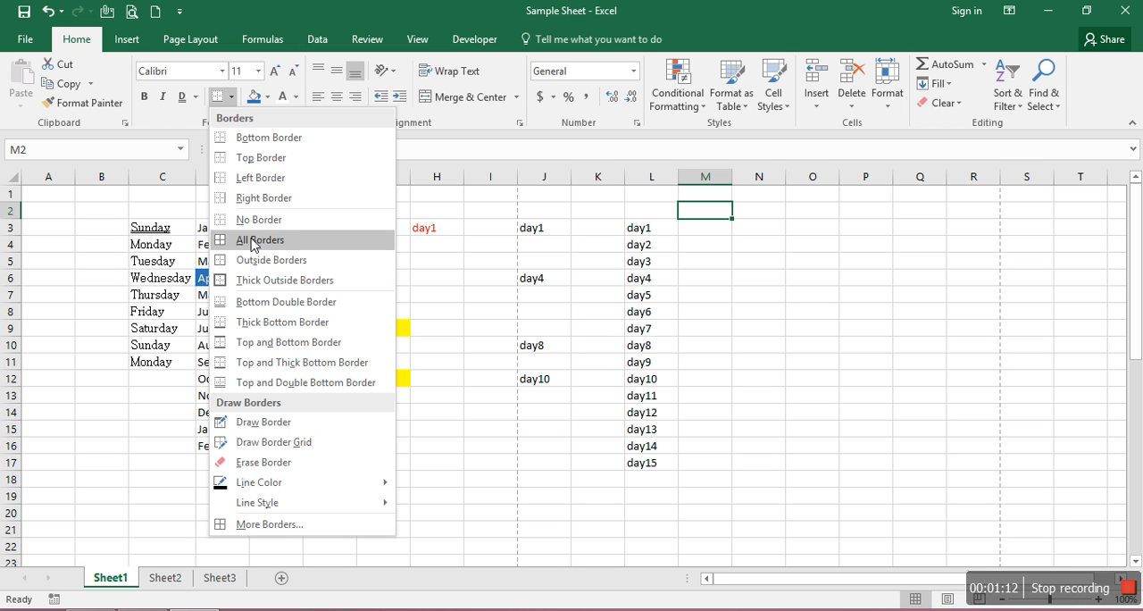
click(498, 273)
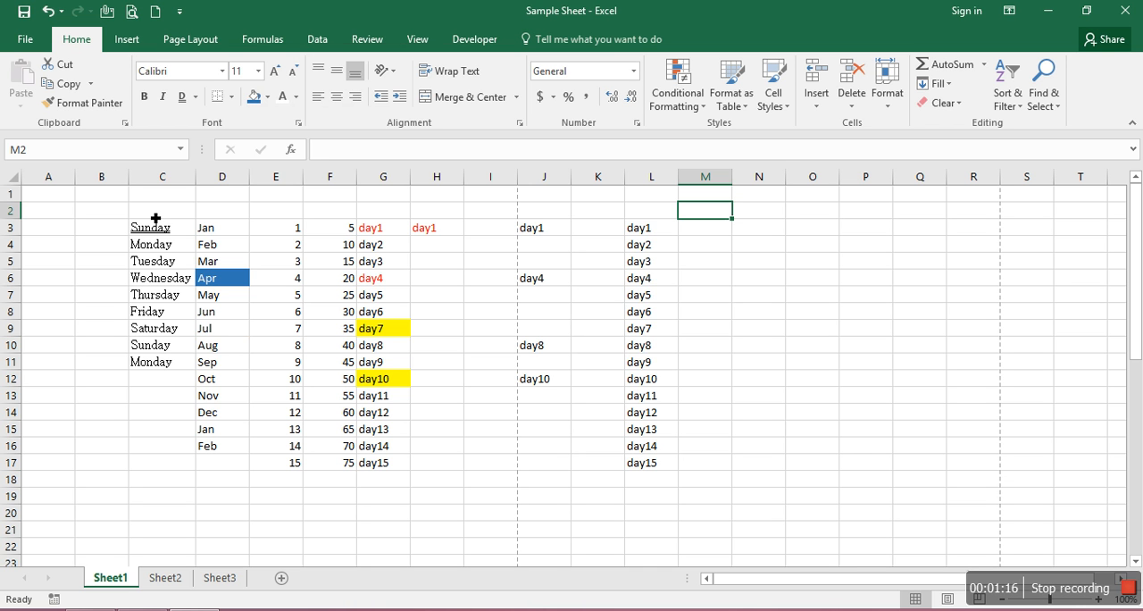
Apply All Borders to the range C2:L17
drag(155, 217, 675, 470)
click(232, 98)
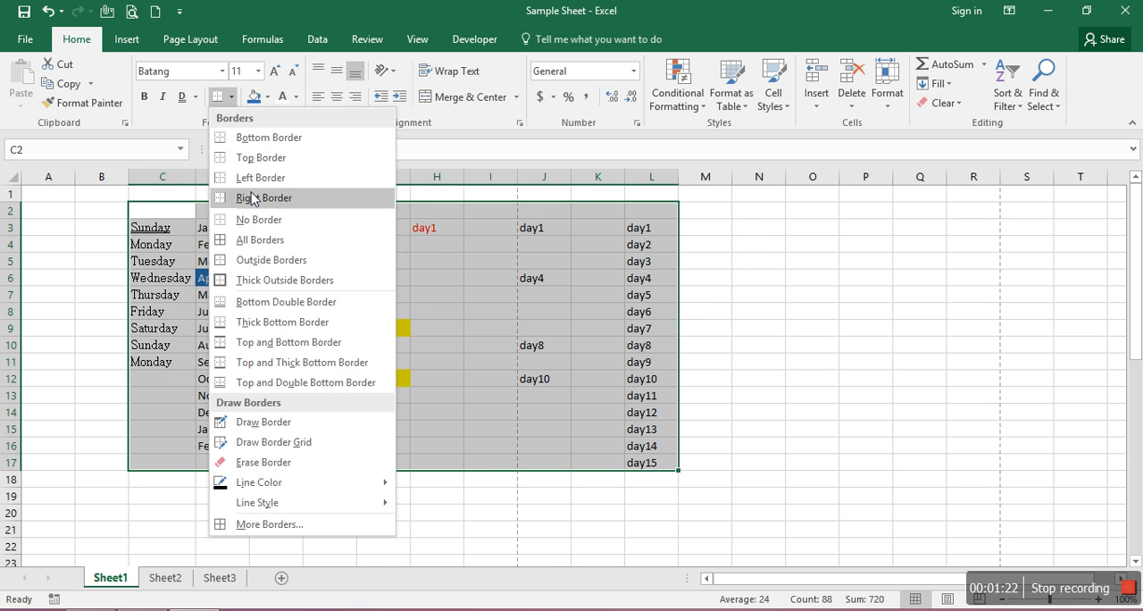
click(268, 247)
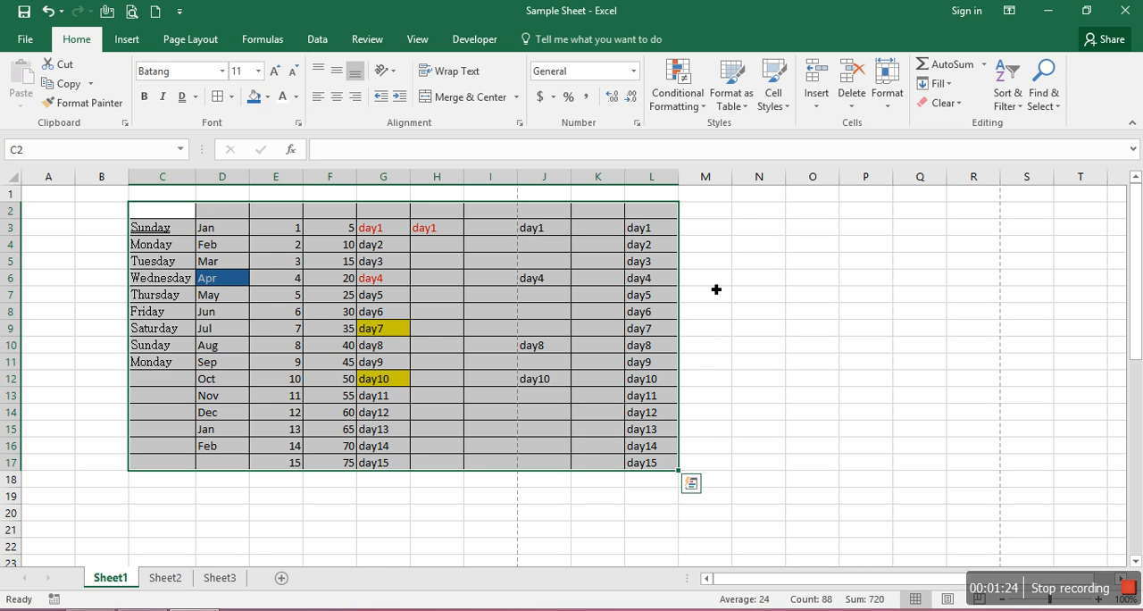
click(783, 293)
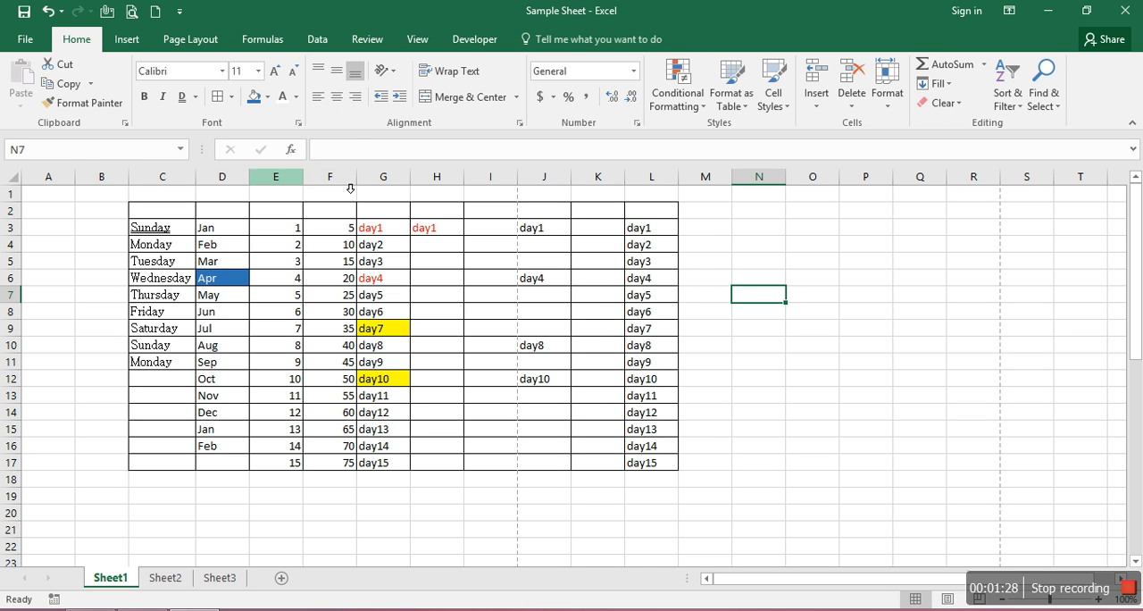
Check how the bordered table looks in the print preview and return to the worksheet
click(130, 12)
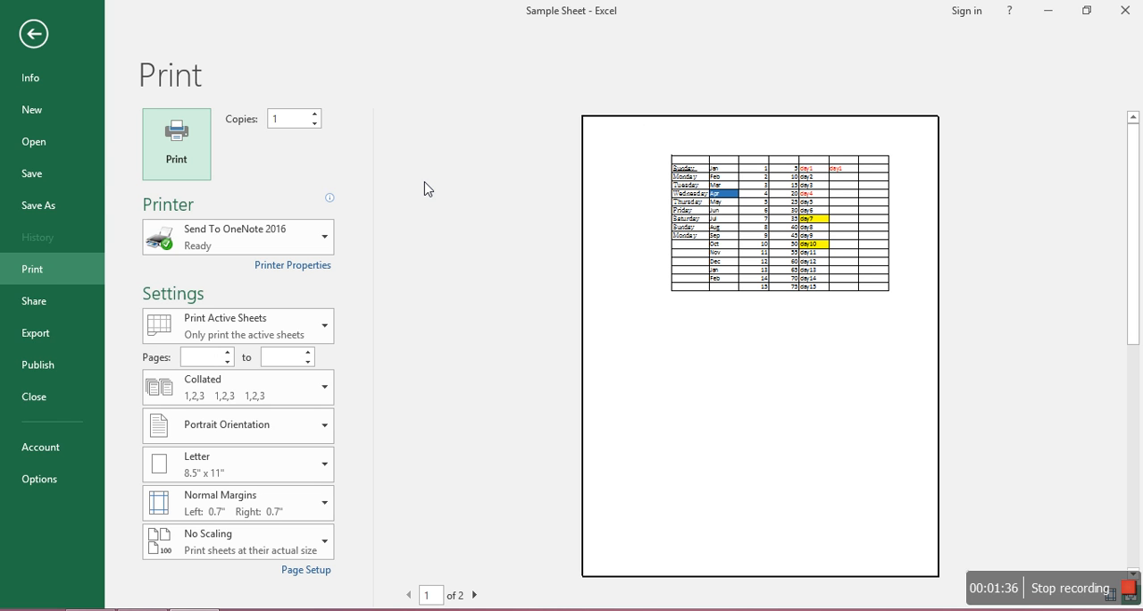
click(45, 43)
click(474, 312)
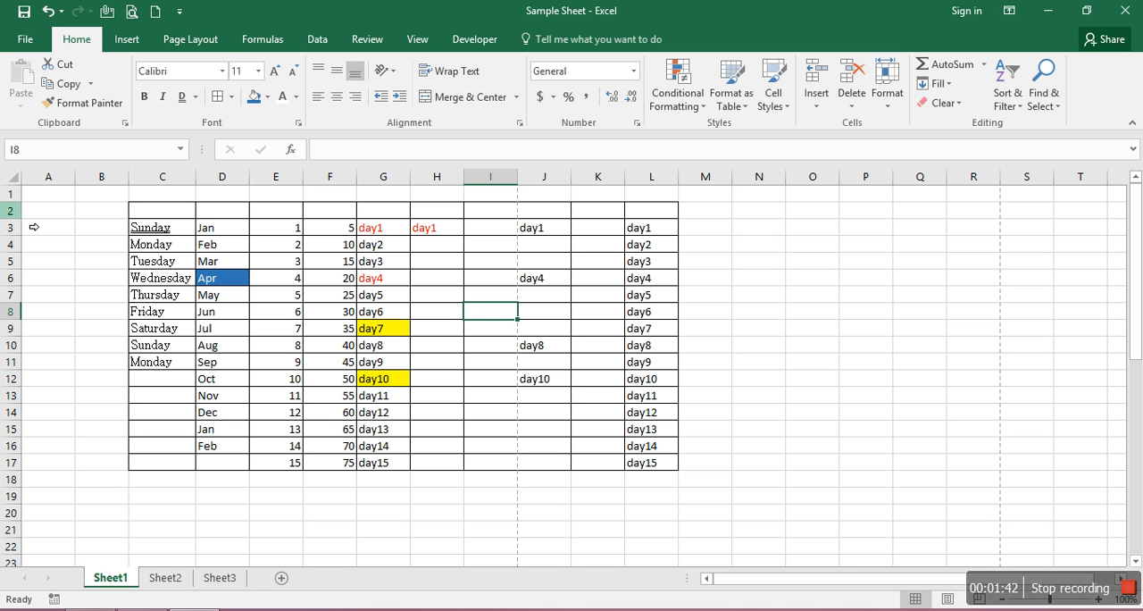
click(838, 243)
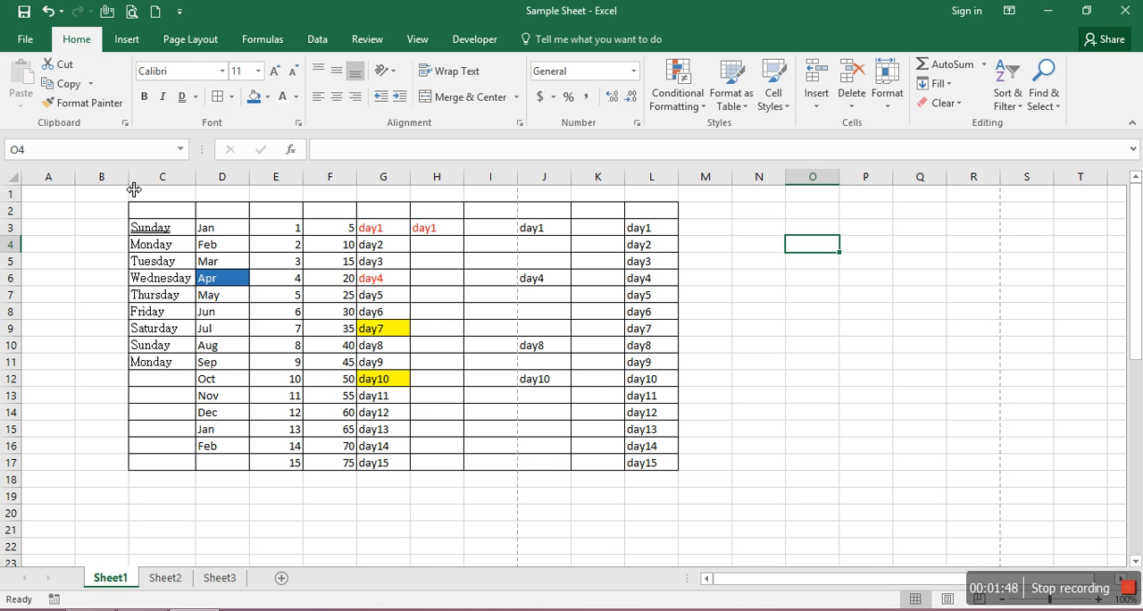
Remove all borders from the entire worksheet
click(13, 178)
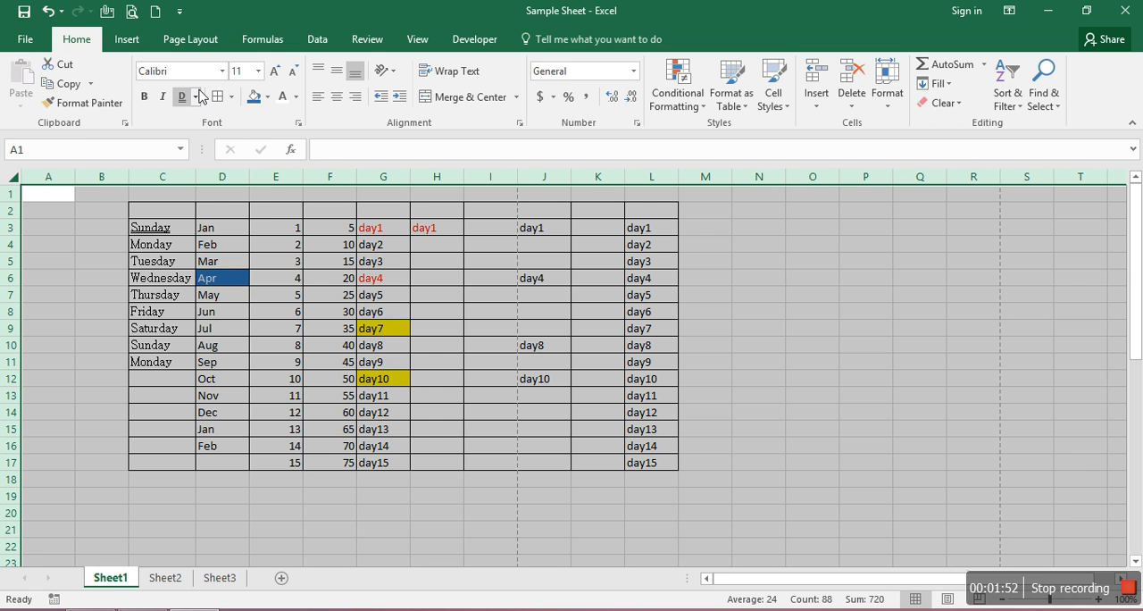
click(230, 98)
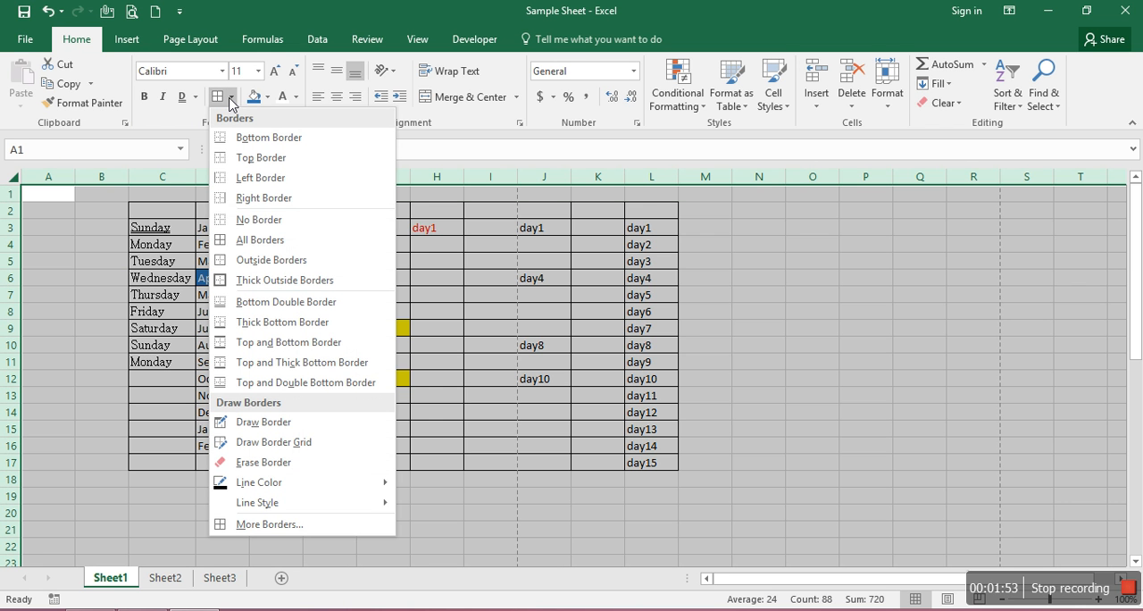
click(256, 228)
click(174, 282)
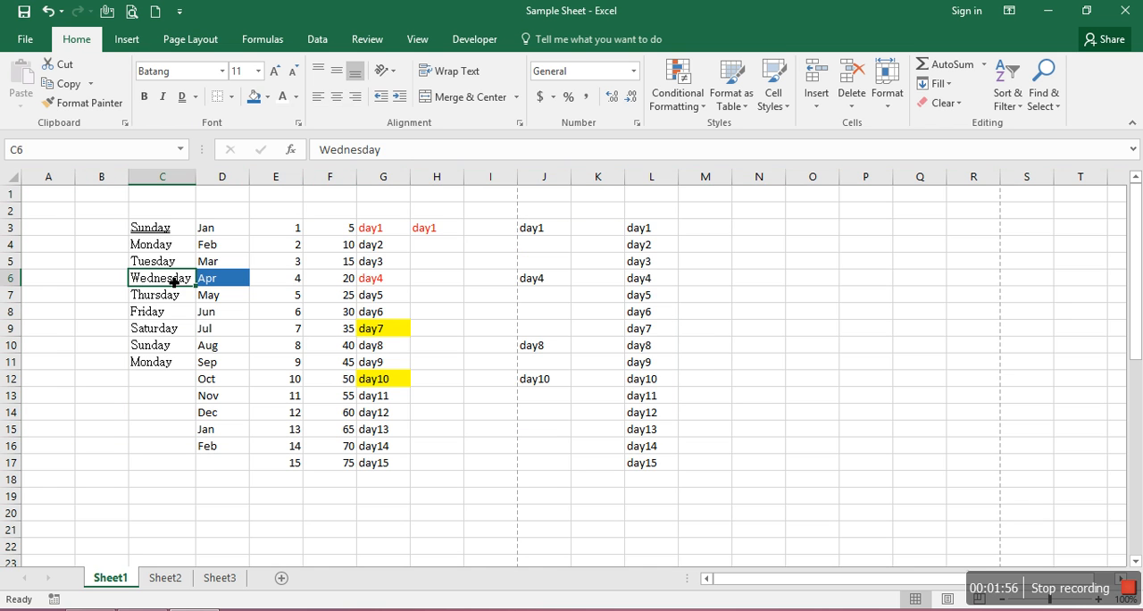
Add a left border to cell F4
click(324, 250)
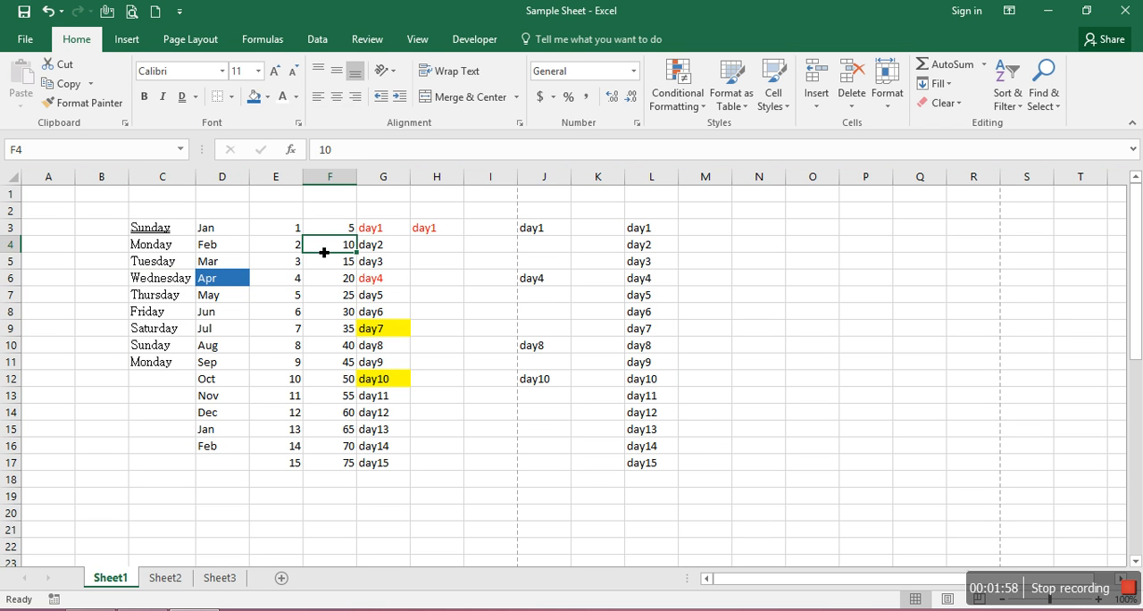
click(231, 98)
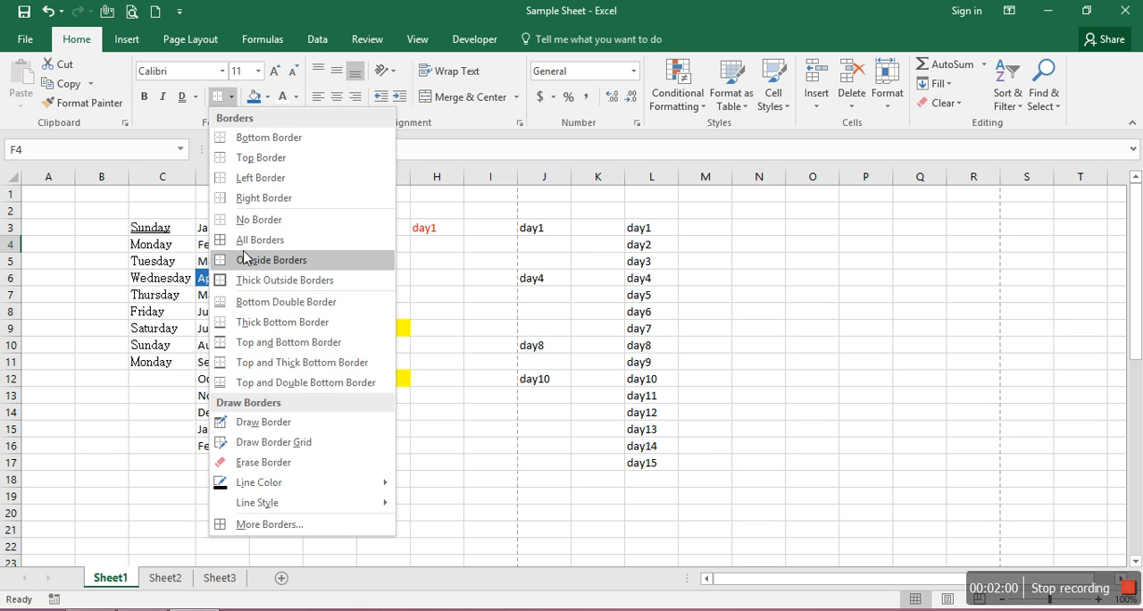
click(241, 182)
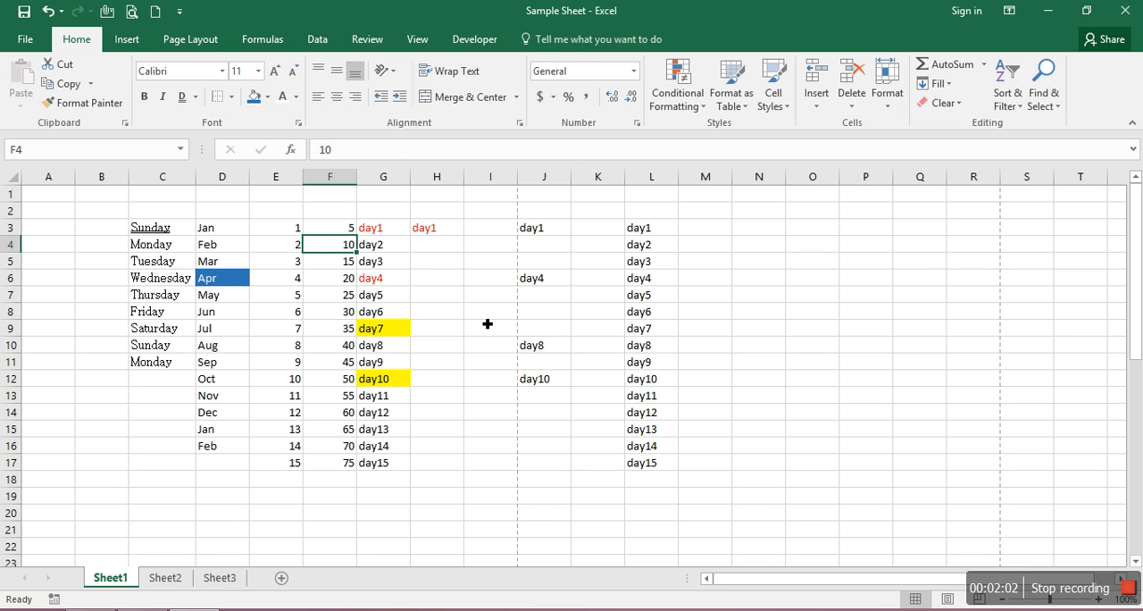
click(486, 319)
Clear the border from cell F4 with No Border
click(340, 250)
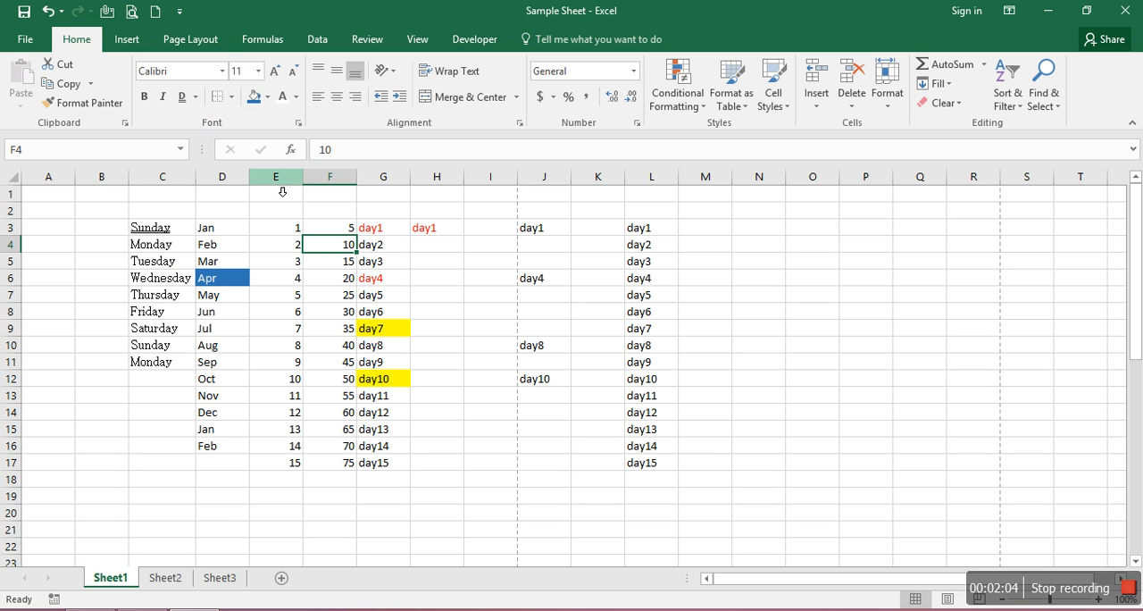
click(231, 98)
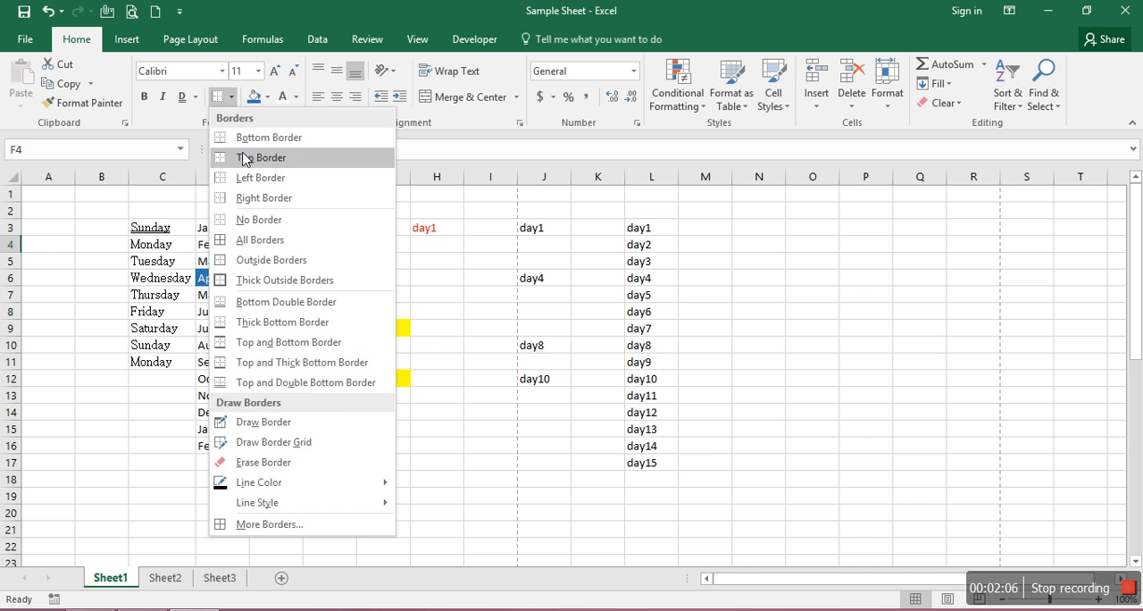
click(253, 223)
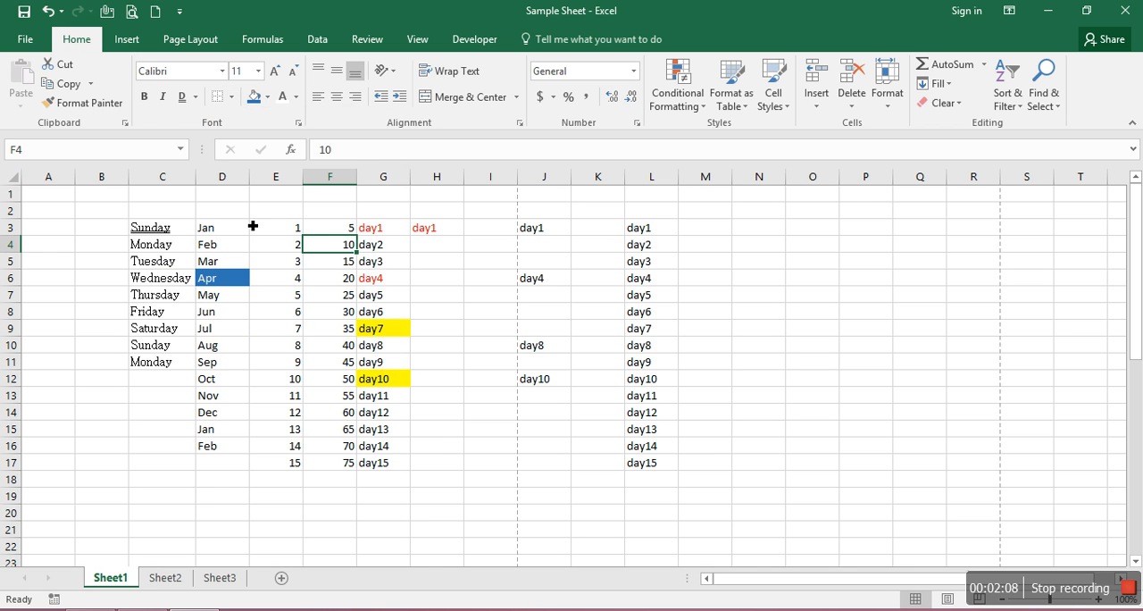
Choose the medium dash-dot-dot line style for drawing borders and leave border drawing mode
click(232, 97)
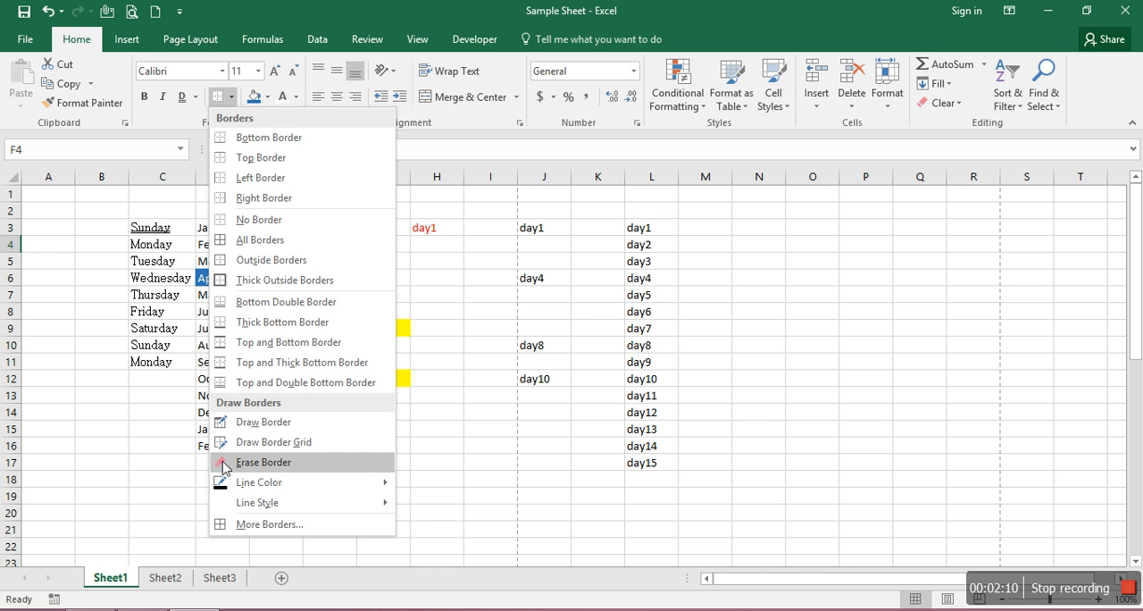
mouse_move(287, 509)
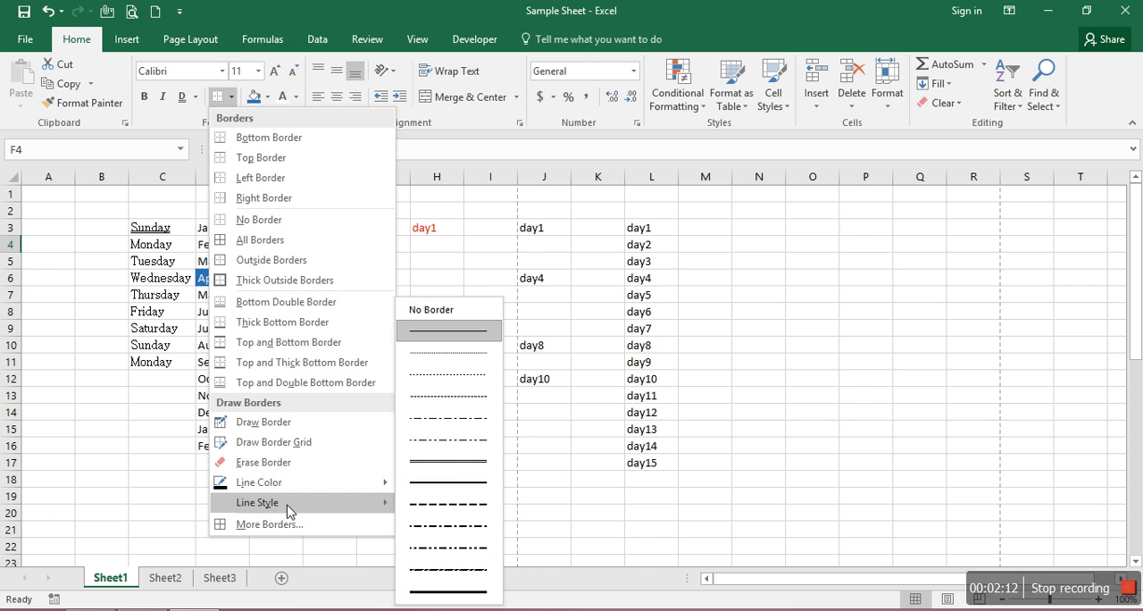
click(476, 547)
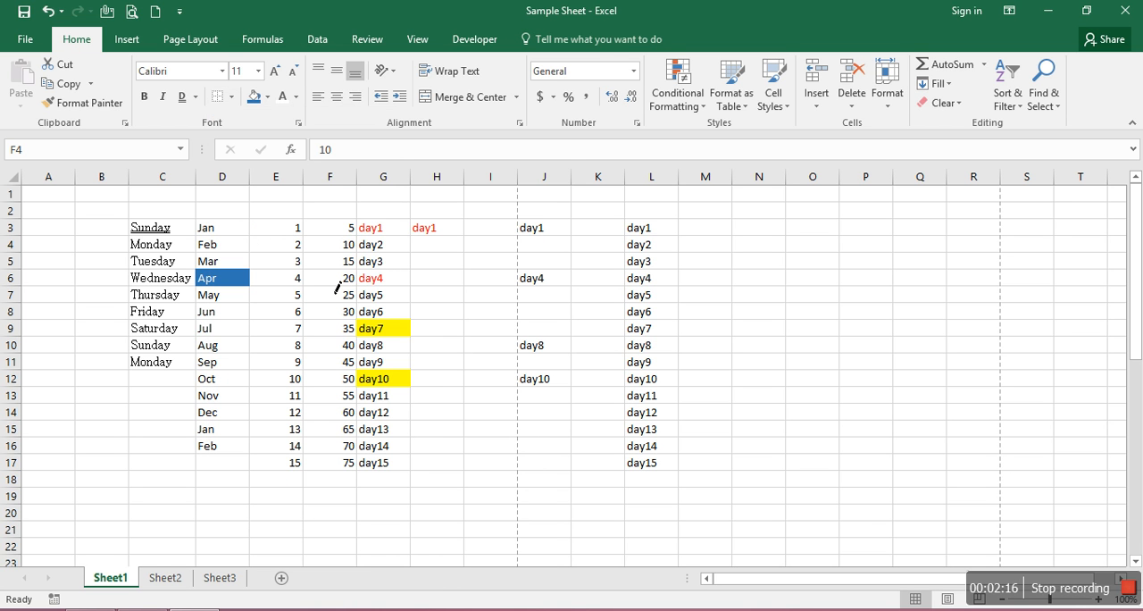
key(Escape)
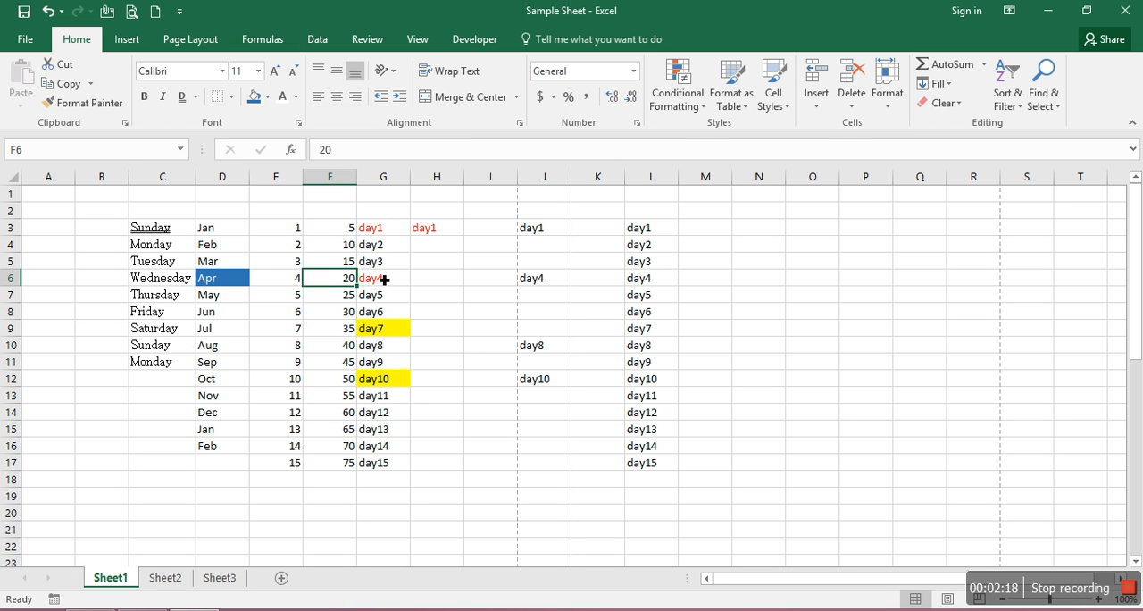
Look through the border options for cell G6 without applying any
click(380, 279)
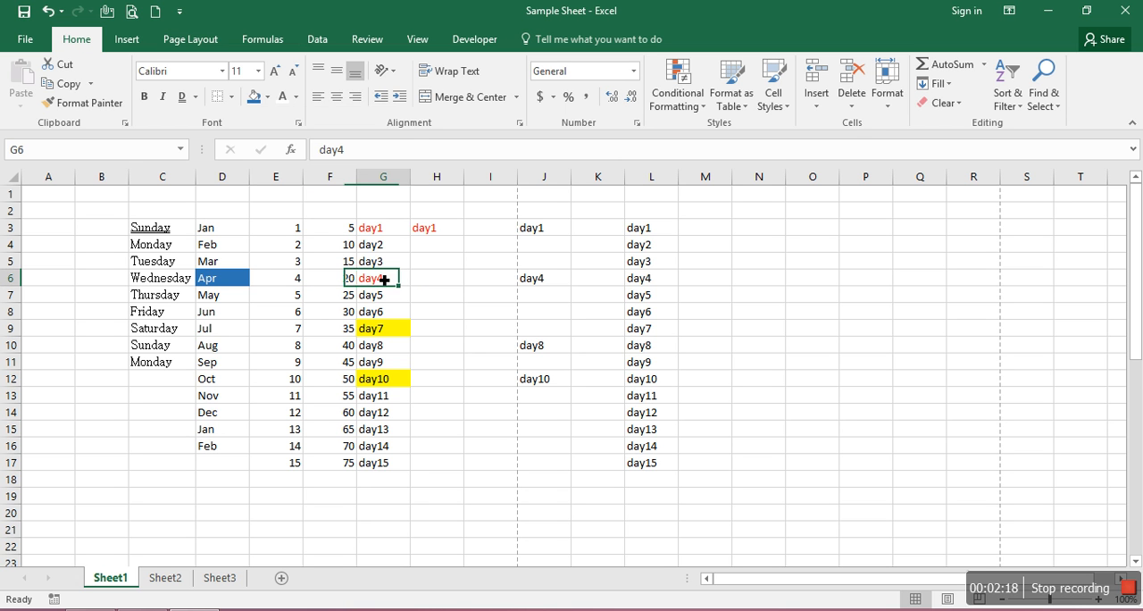
click(232, 96)
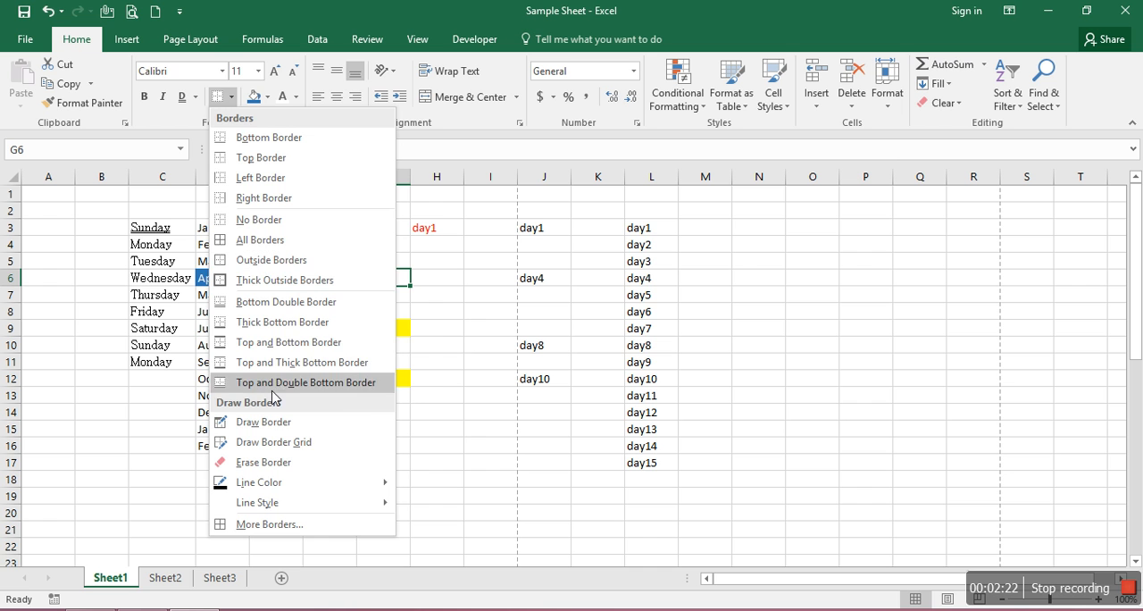
click(458, 474)
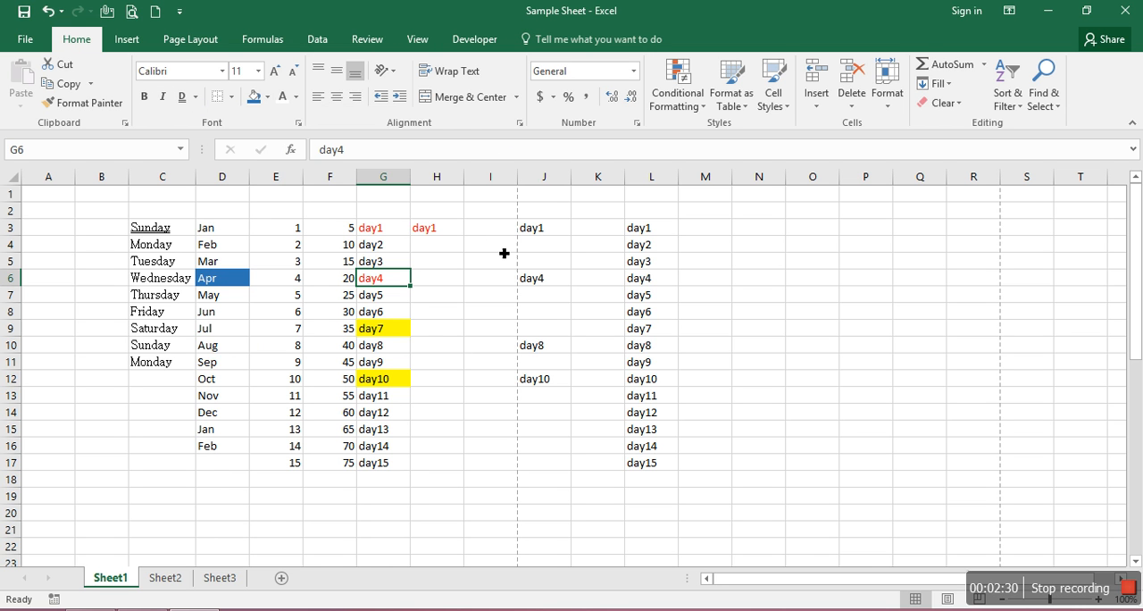
click(723, 253)
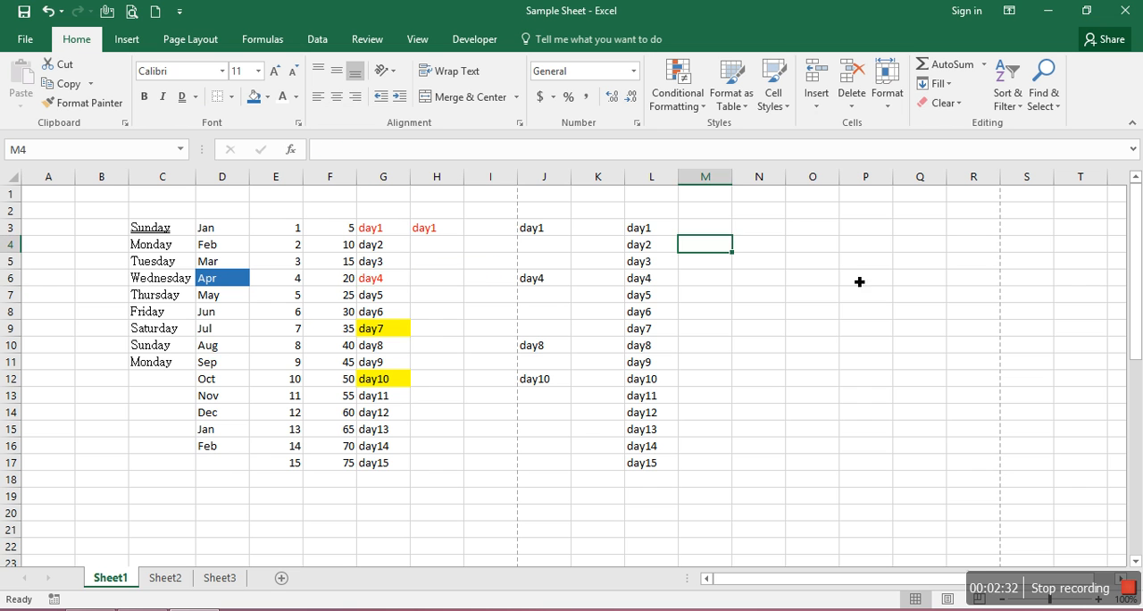
click(794, 269)
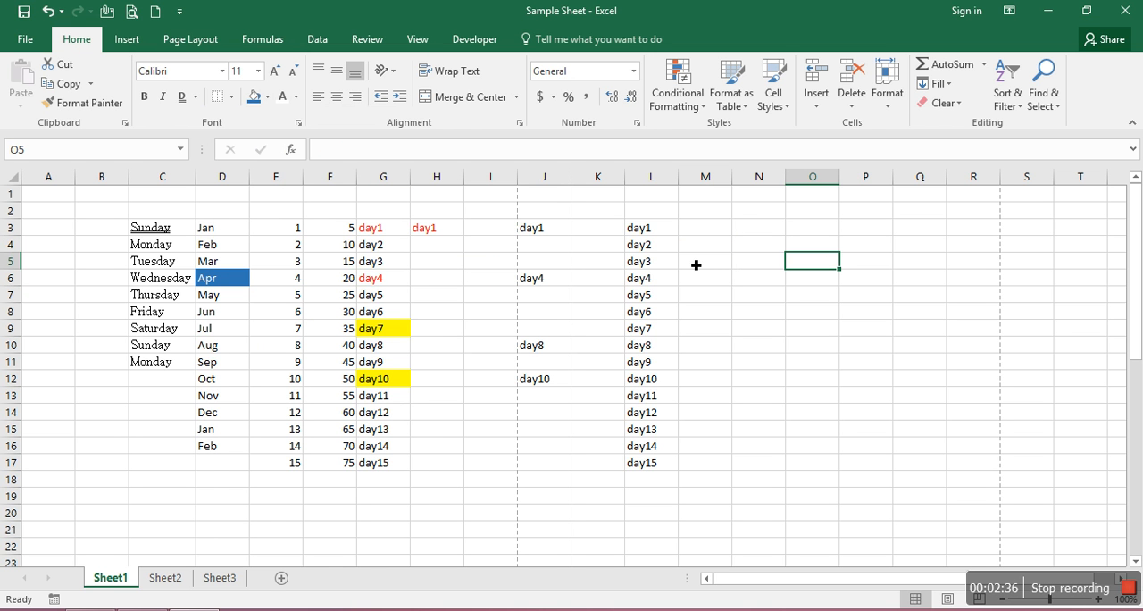
click(730, 245)
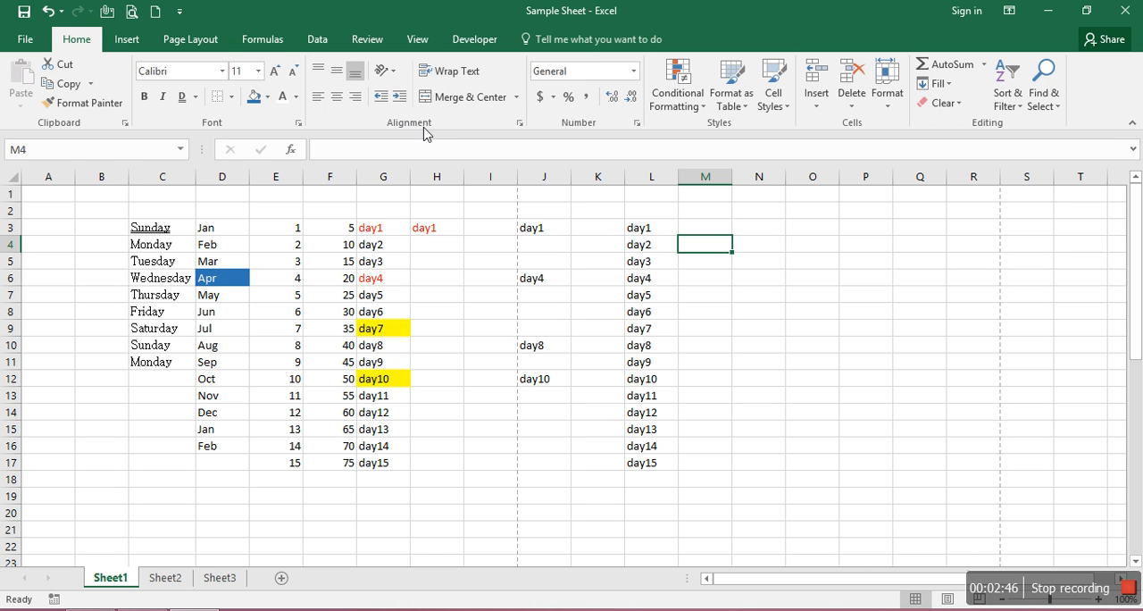
click(301, 264)
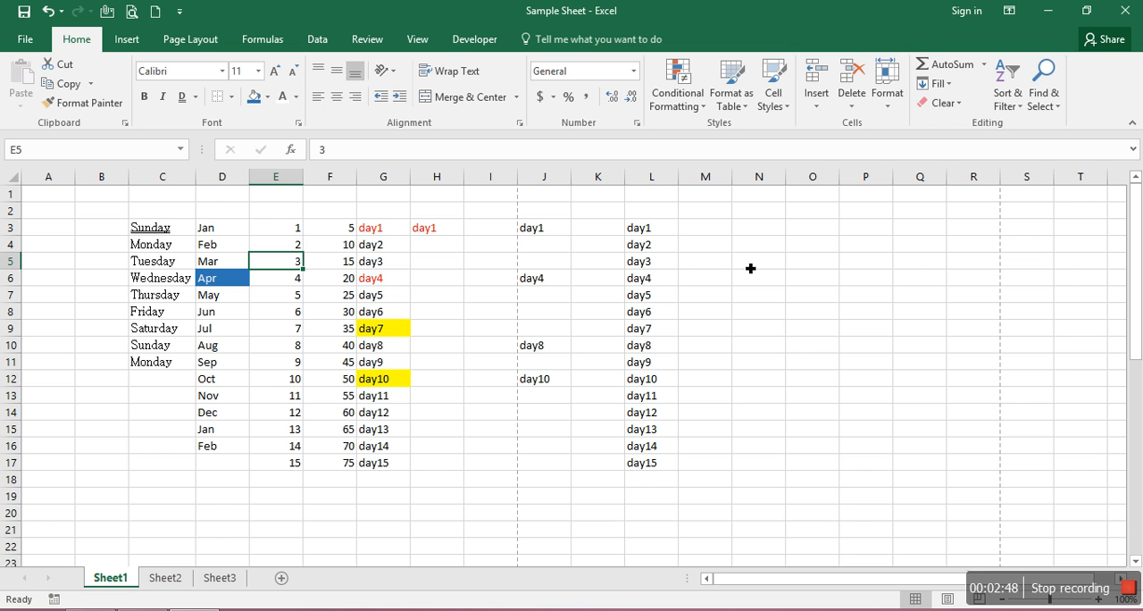
click(389, 280)
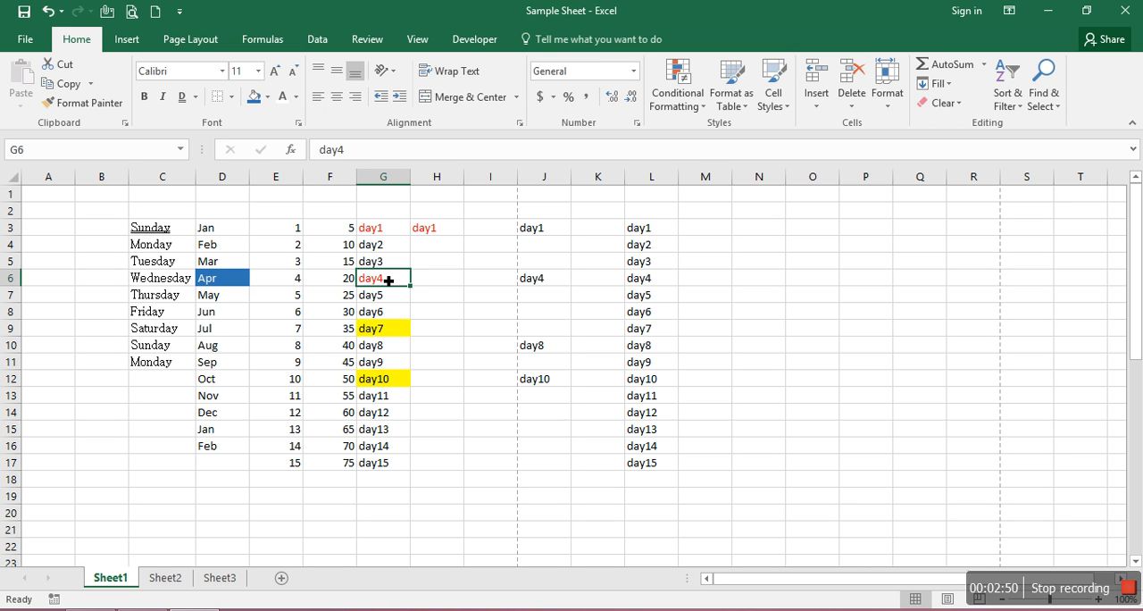
click(645, 229)
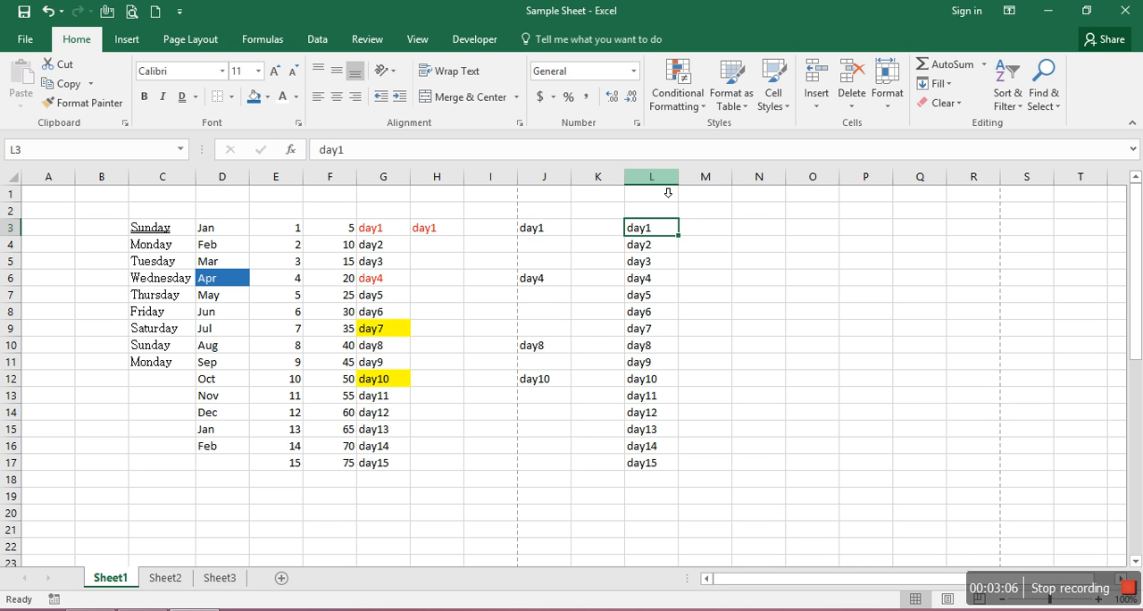
Widen column L and increase row 3's height, with cell L3 centered horizontally and aligned to the top
drag(686, 187, 751, 188)
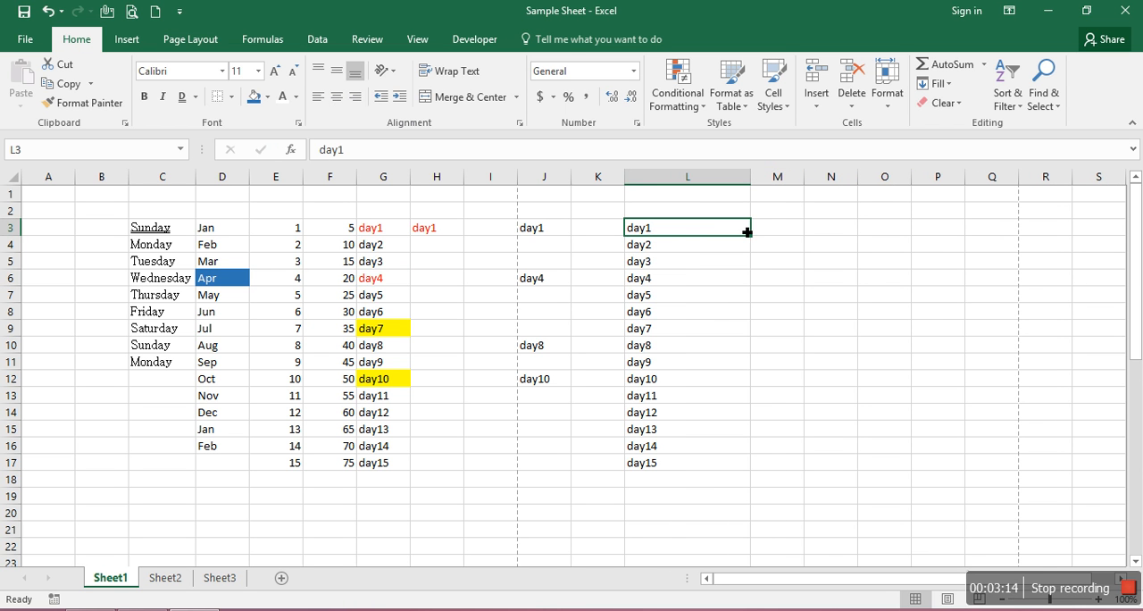
click(343, 98)
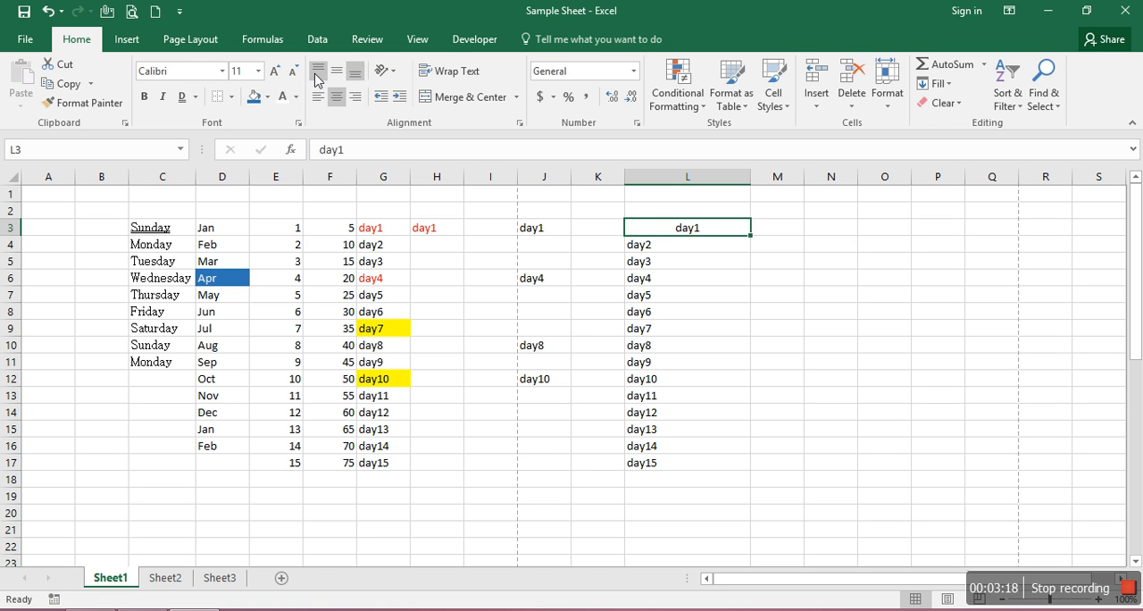
click(317, 73)
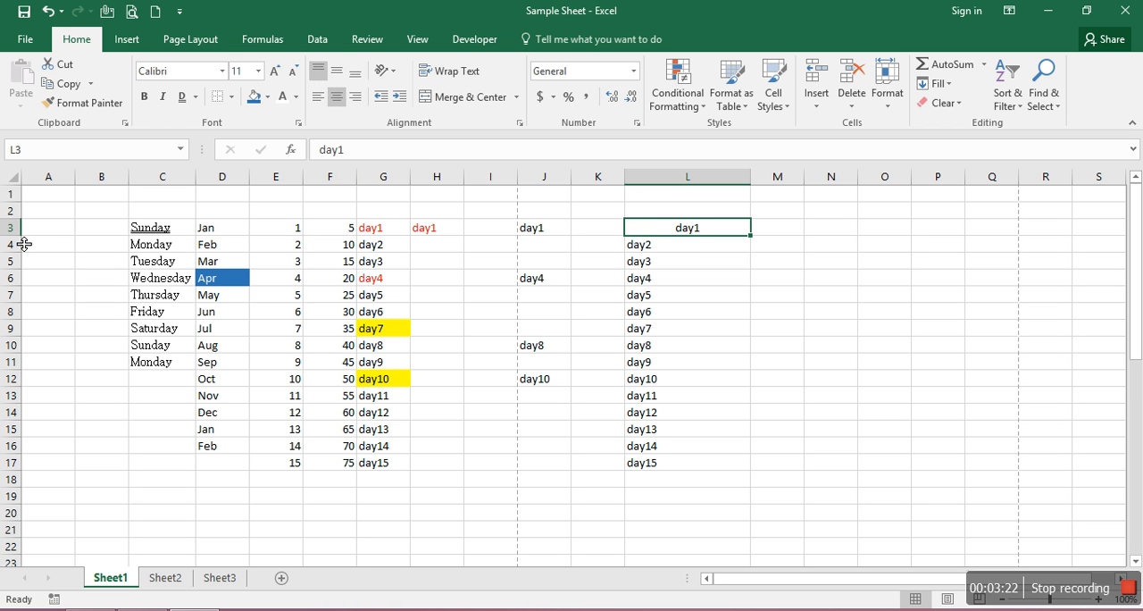
drag(21, 244, 21, 285)
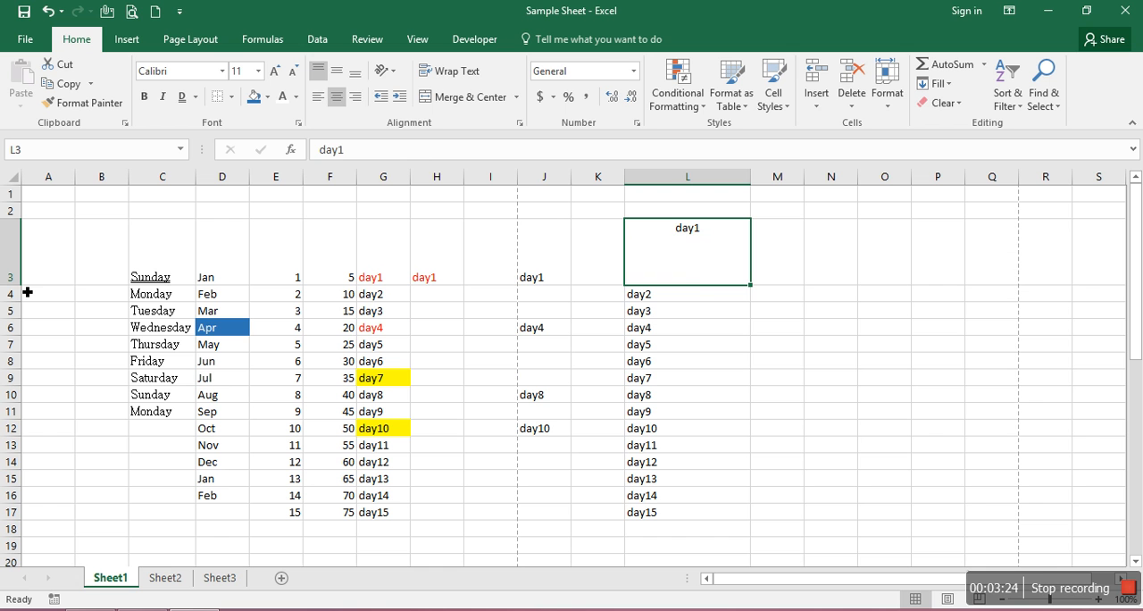
Try left, right, top and bottom alignments on cell L3, finishing with it centered horizontally and vertically
click(319, 98)
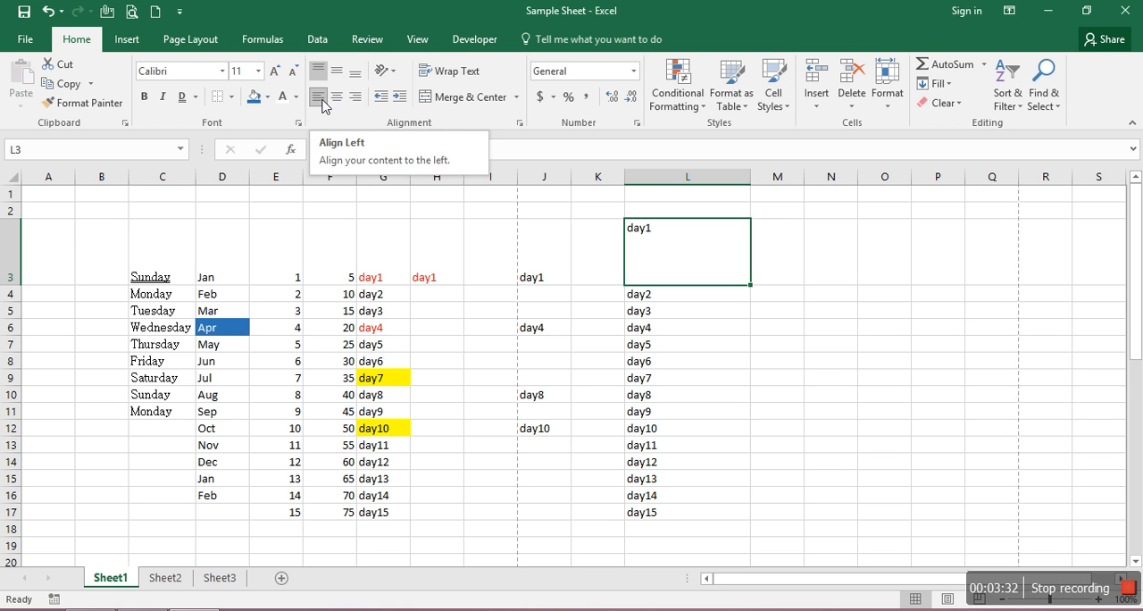
click(337, 100)
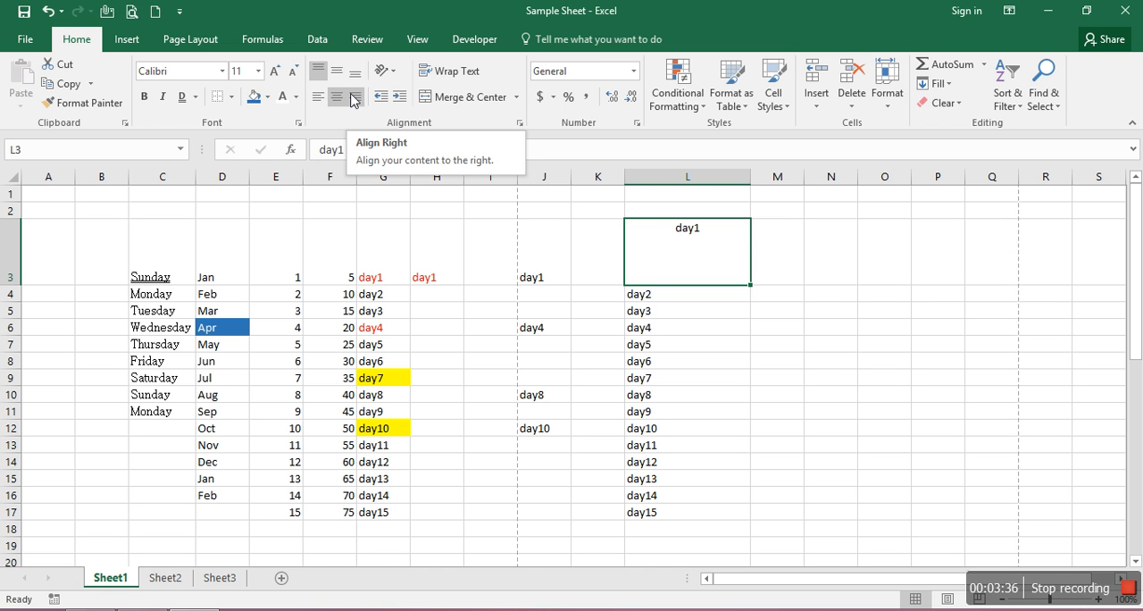
click(354, 98)
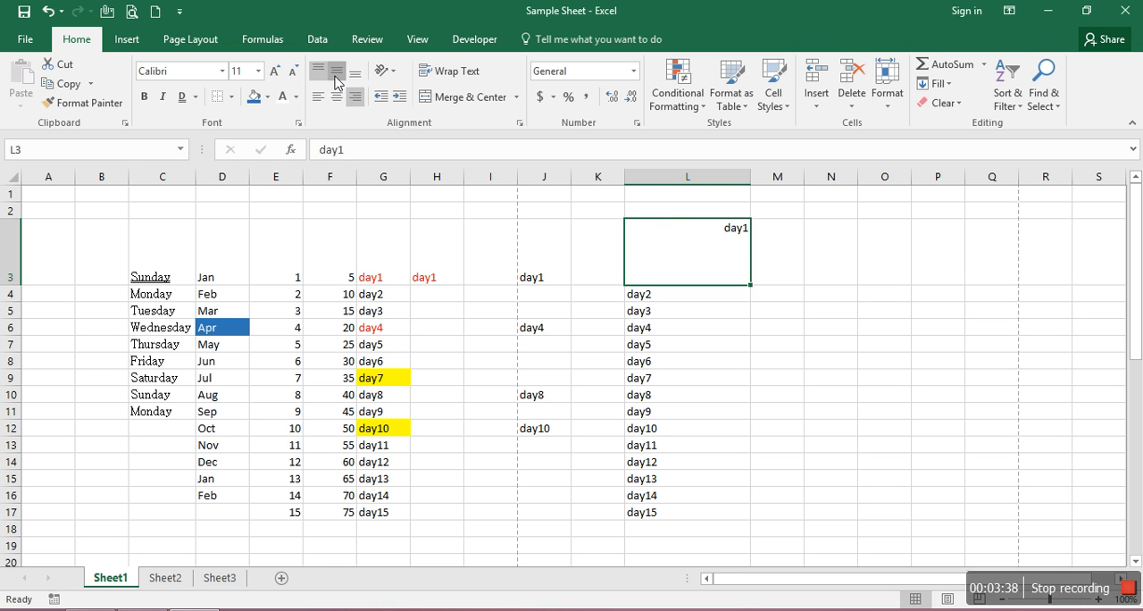
click(336, 77)
click(354, 74)
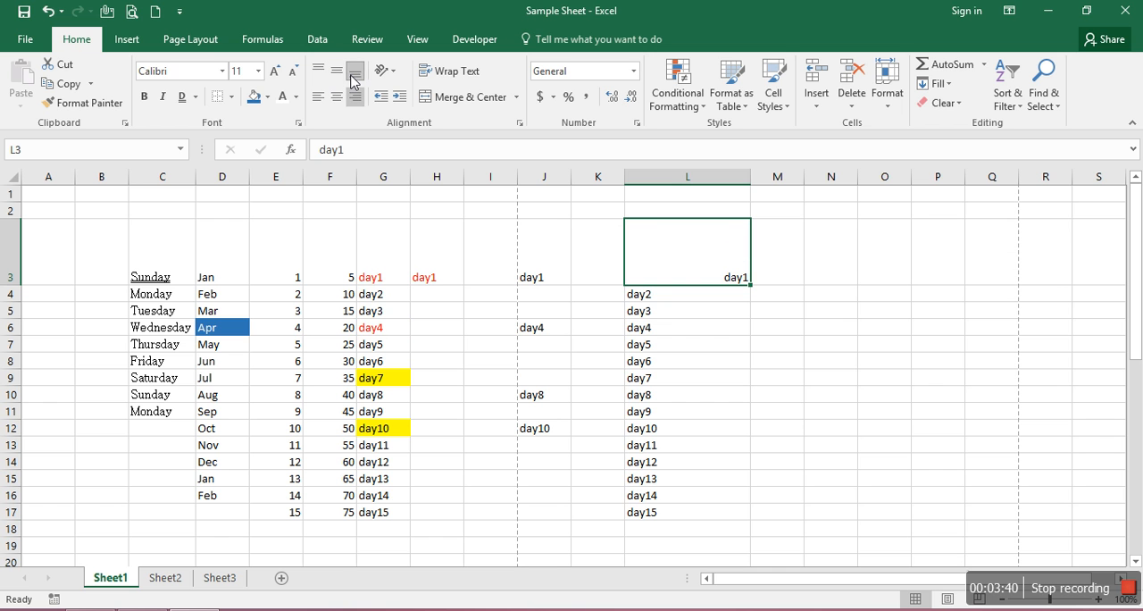
click(318, 73)
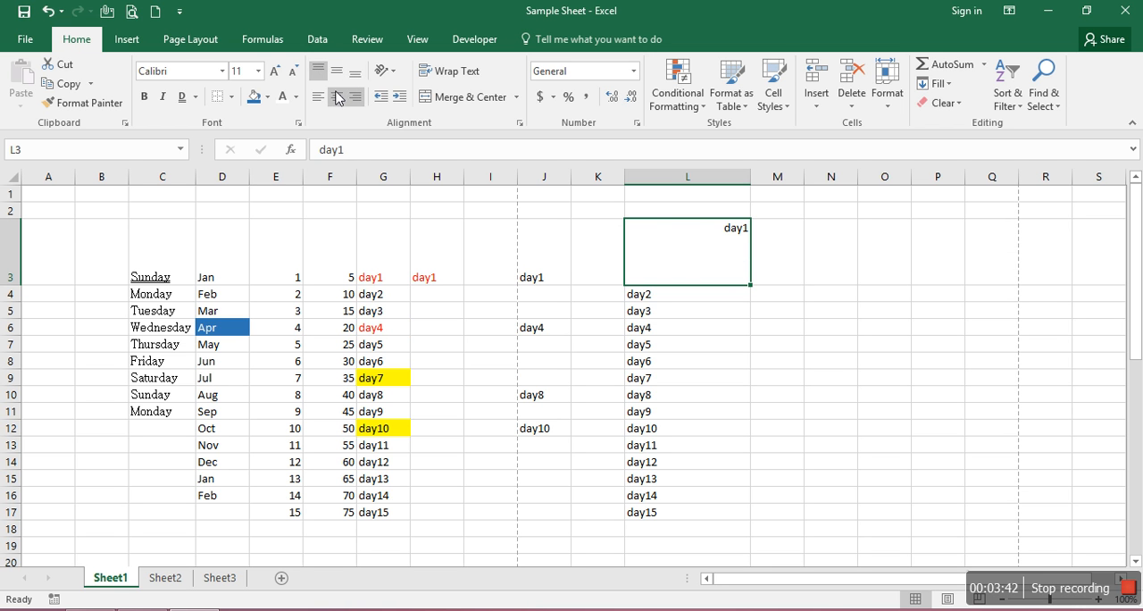
click(336, 97)
click(338, 77)
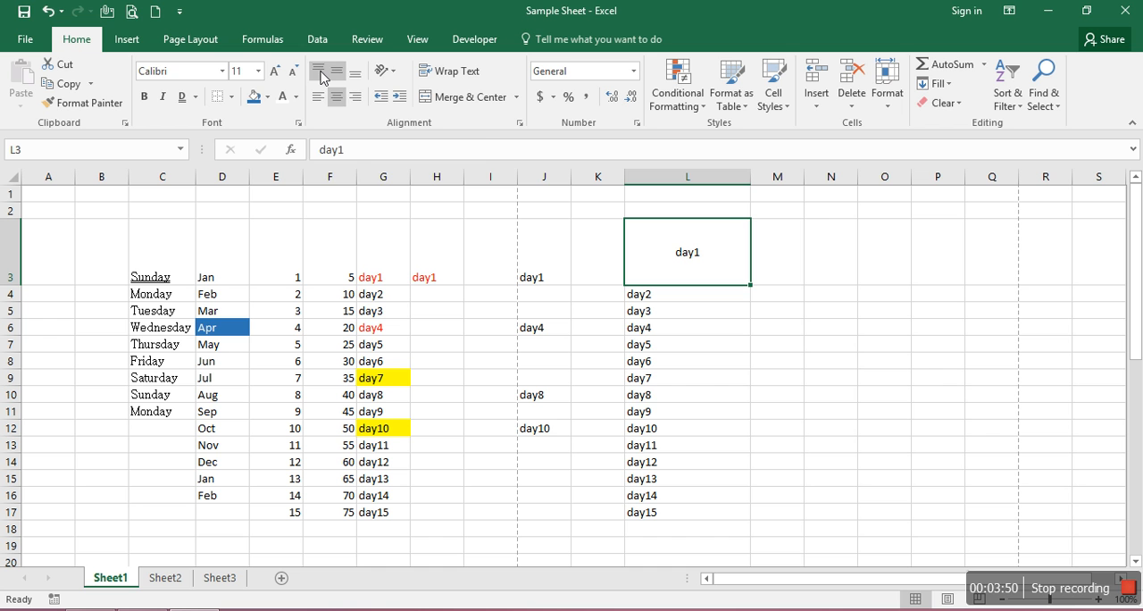
Try the Vertical Text, Rotate Text Down and Angle Clockwise orientations on cell L3
click(393, 76)
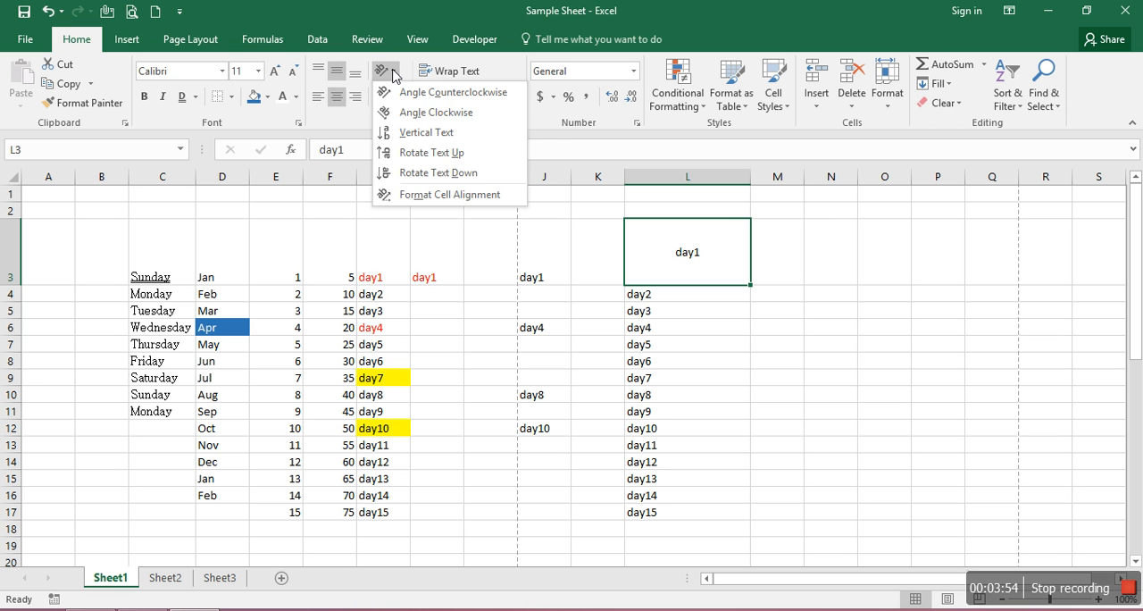
click(418, 134)
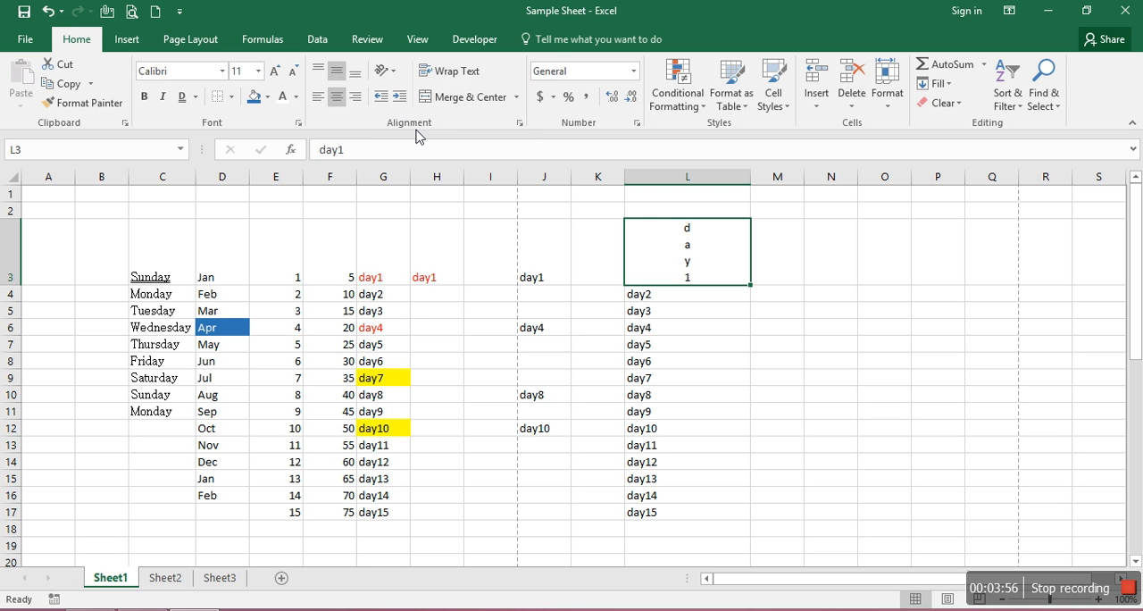
click(396, 73)
click(437, 175)
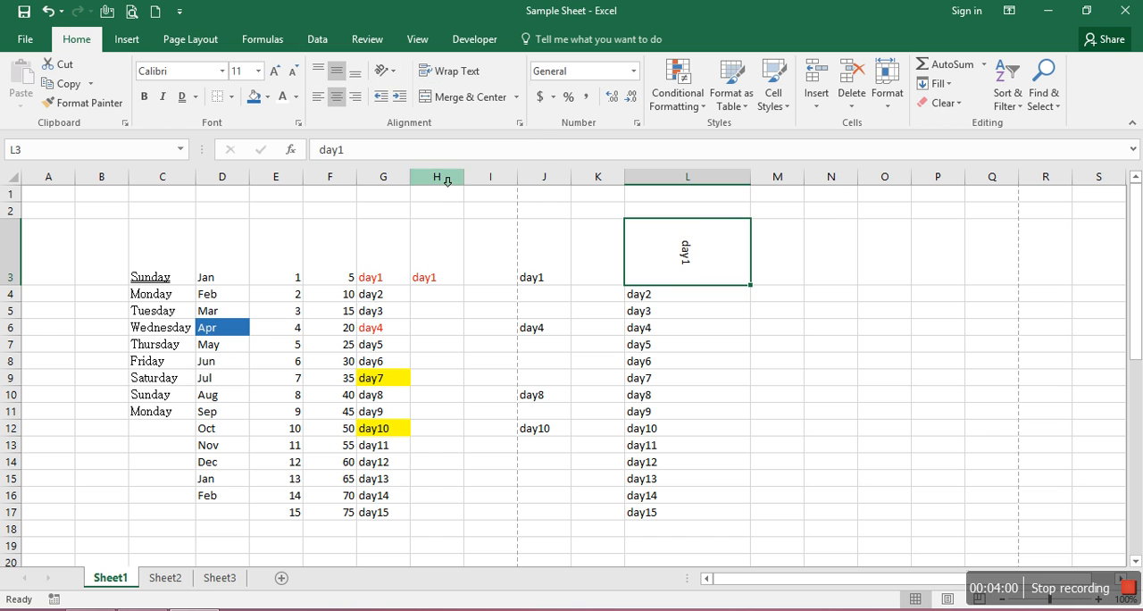
click(395, 76)
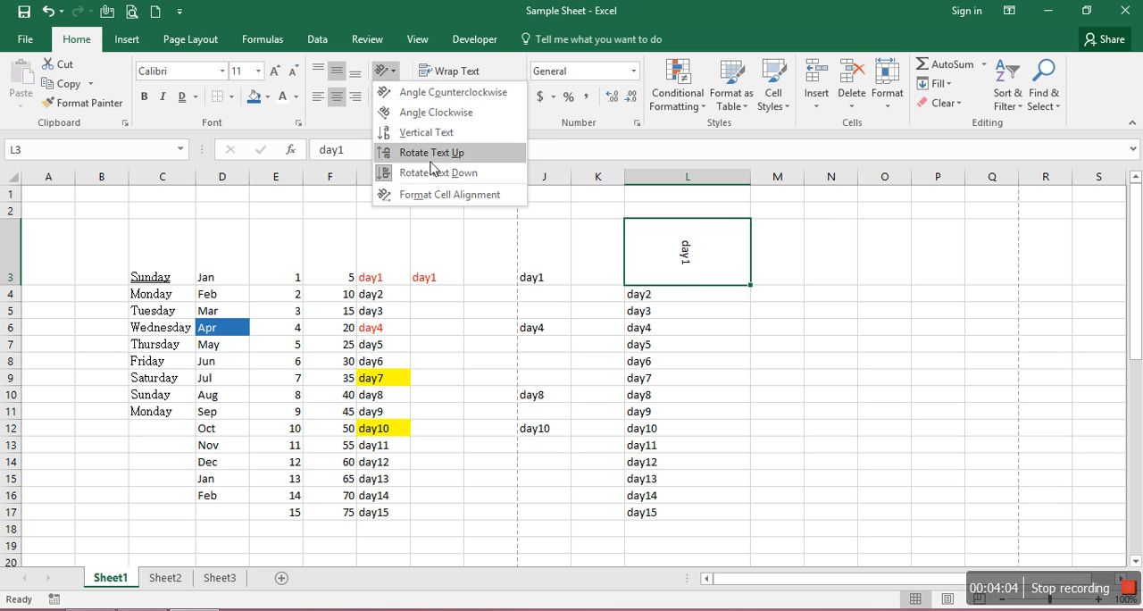
click(437, 112)
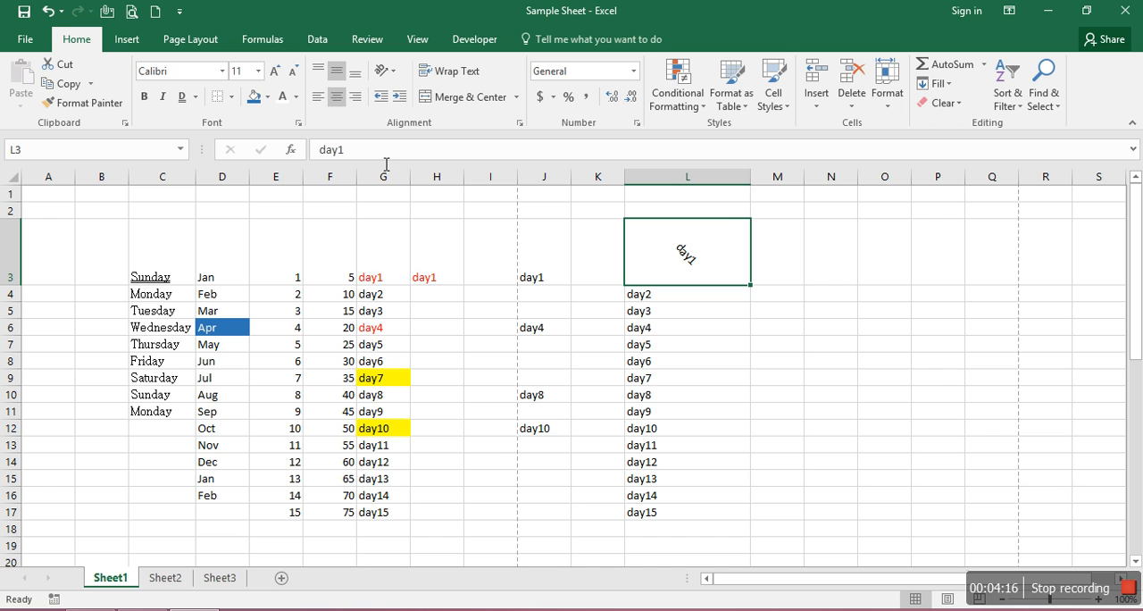
Set cell L3's text orientation to 0 degrees in the cell alignment settings
click(393, 71)
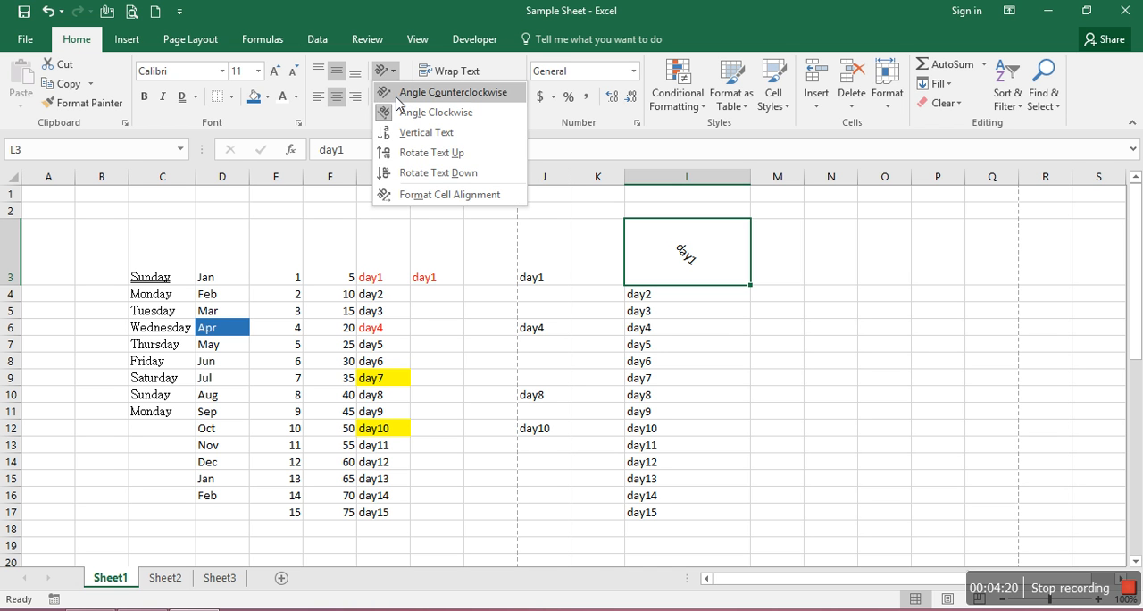
click(433, 203)
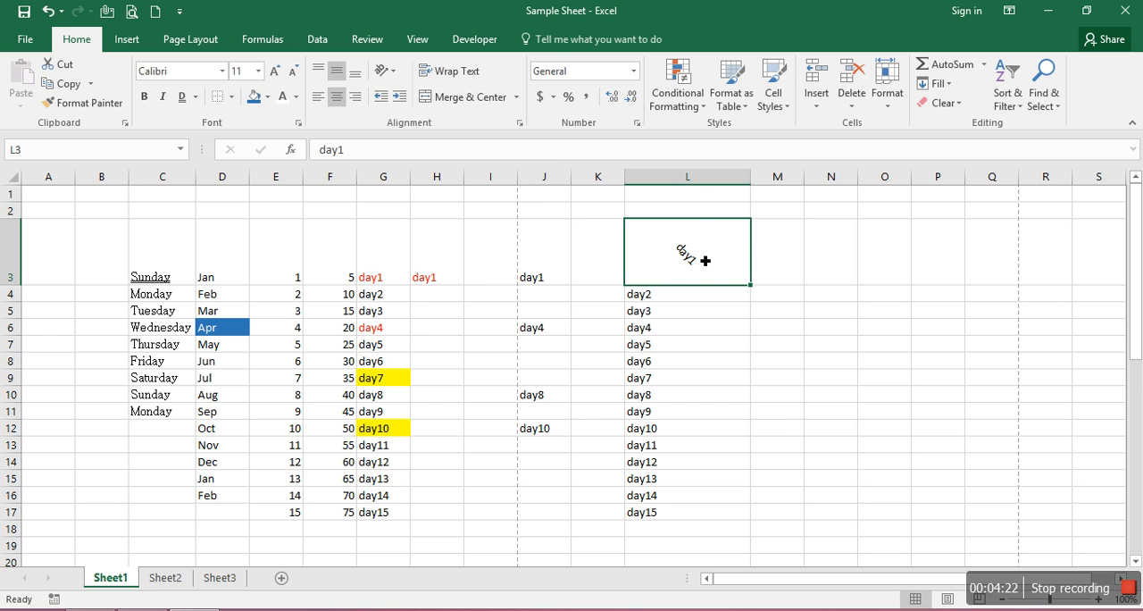
drag(746, 259, 757, 225)
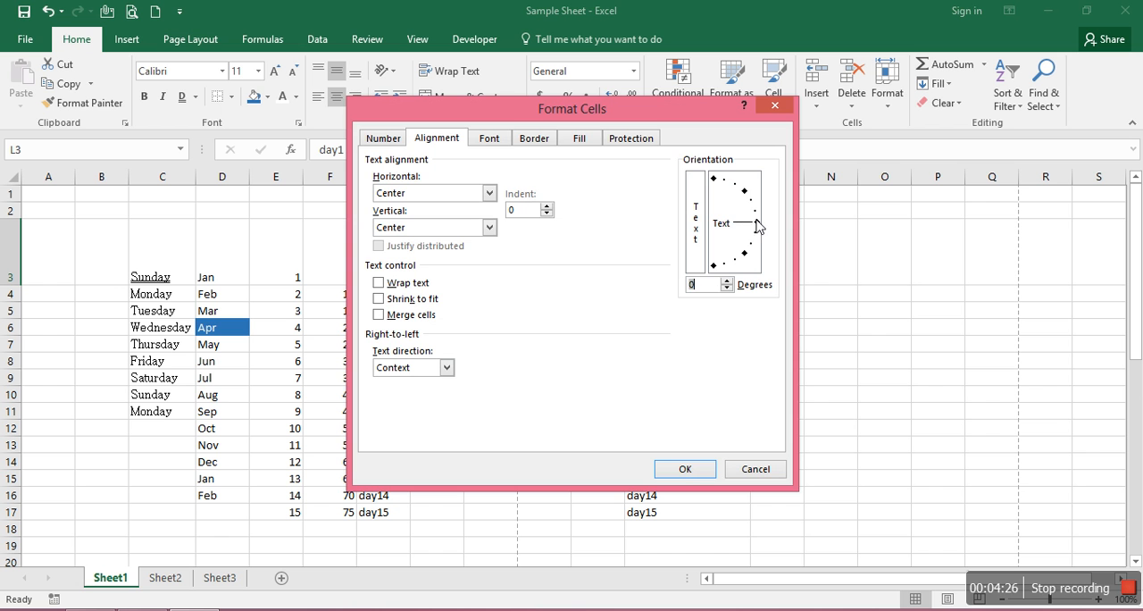
click(685, 469)
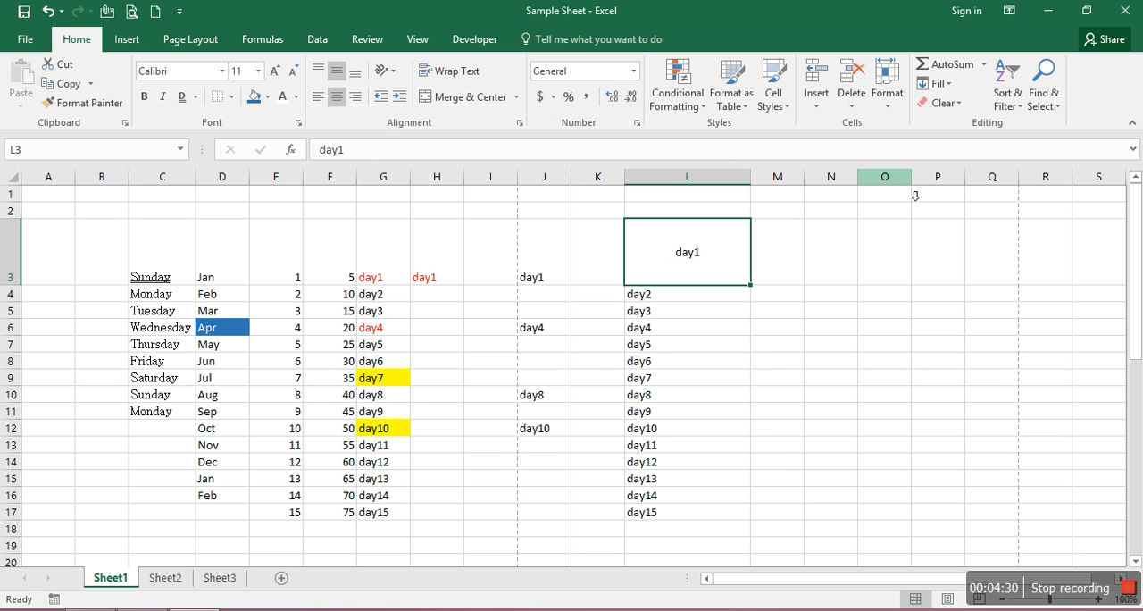
Increase the indent of cell L3 by several levels and partly decrease it again
click(382, 99)
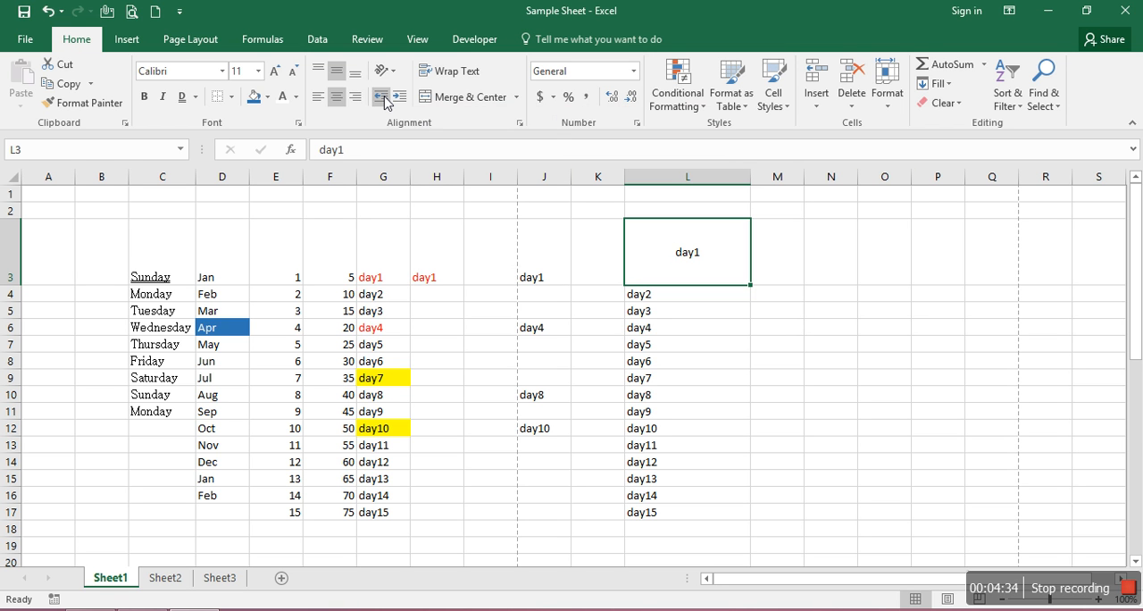
click(399, 98)
click(398, 98)
click(398, 98)
click(399, 98)
click(399, 98)
click(398, 98)
click(398, 99)
click(398, 98)
click(382, 98)
click(382, 99)
click(382, 99)
click(383, 99)
click(382, 98)
click(387, 98)
click(387, 99)
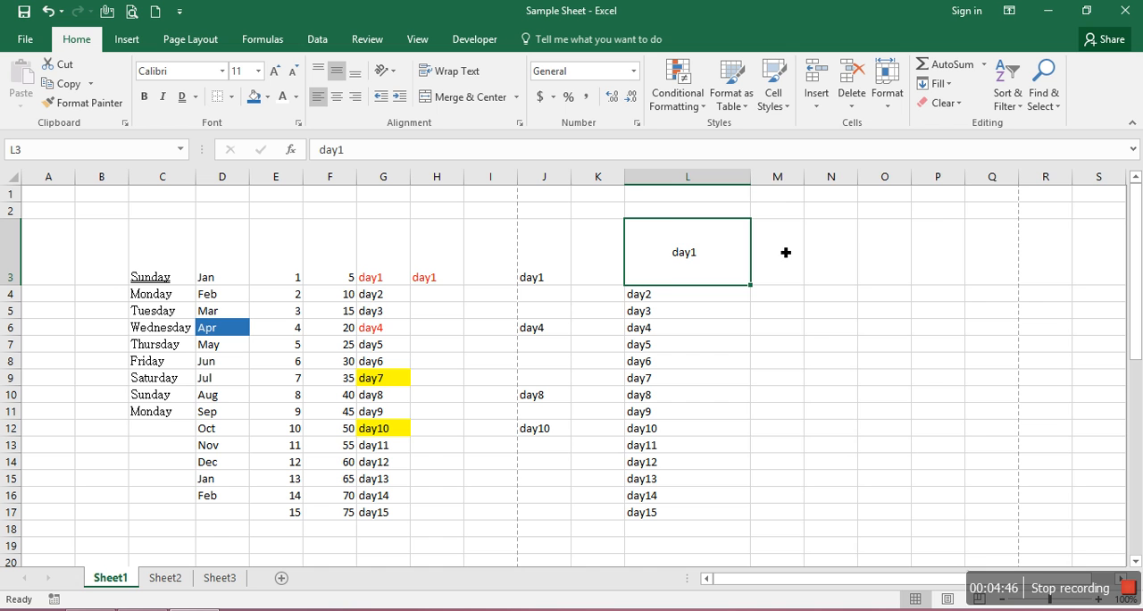
Narrow column L and clear cell L3 by cutting empty cell M3 and pasting it over L3
drag(756, 183, 680, 197)
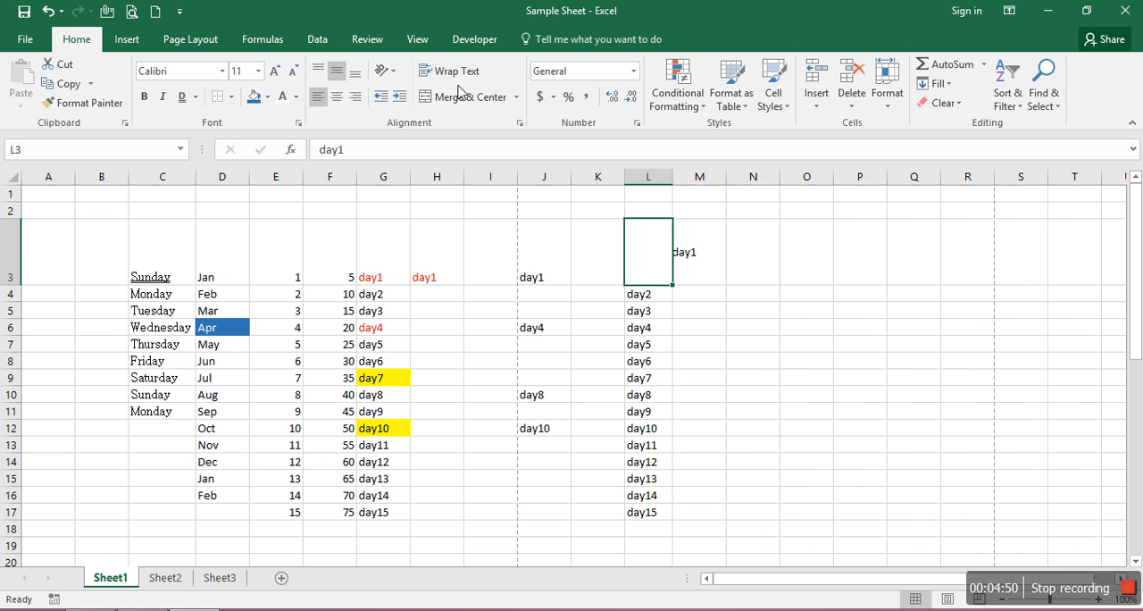
click(518, 98)
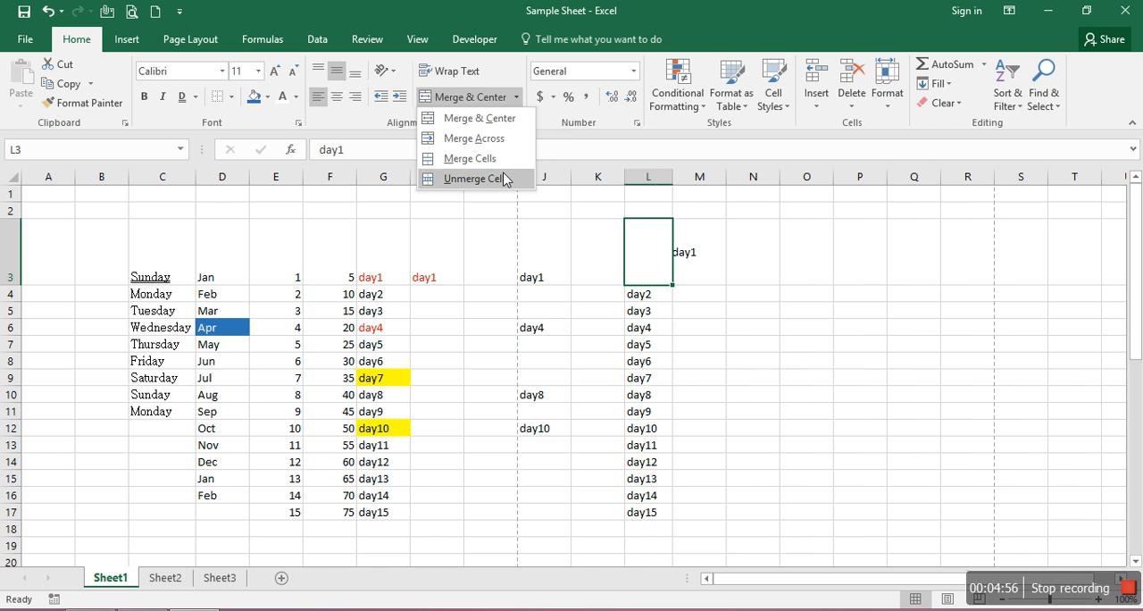
click(687, 288)
click(724, 271)
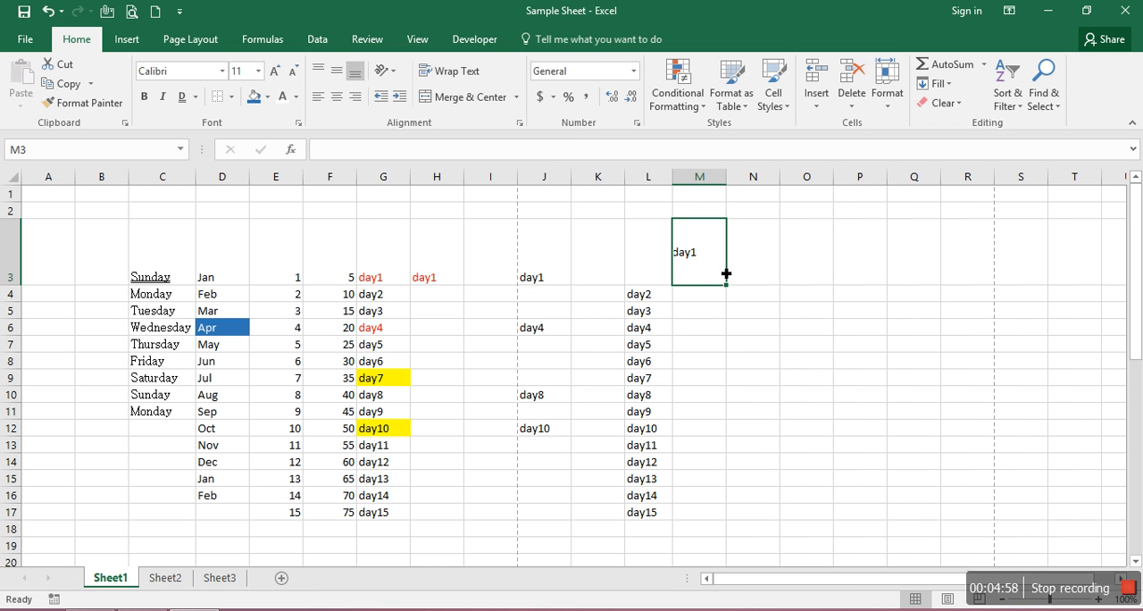
key(ctrl+x)
key(Left)
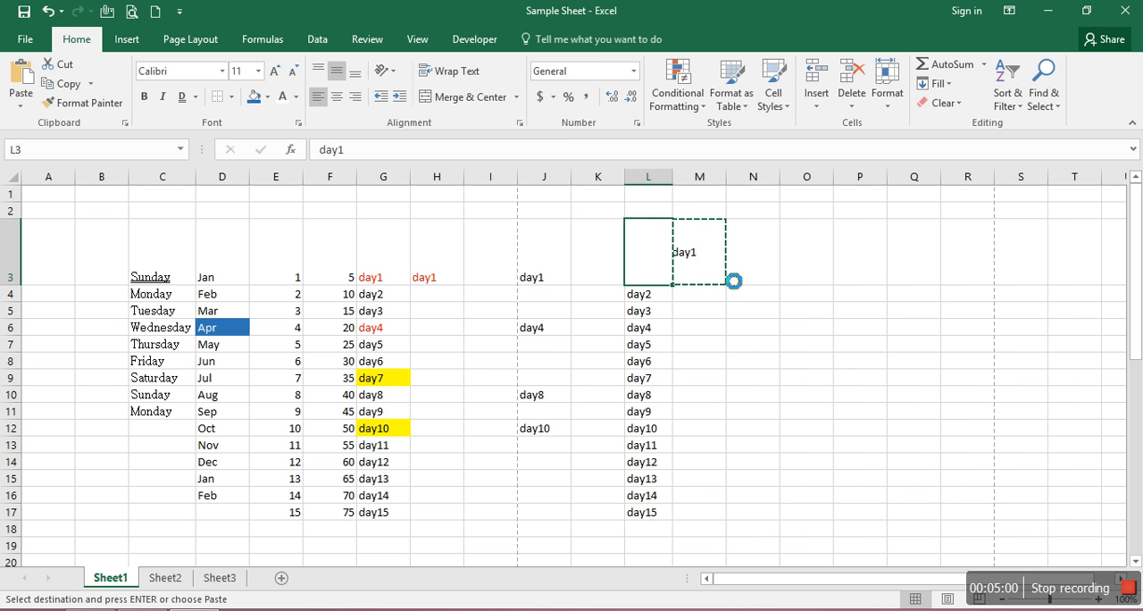
key(ctrl+v)
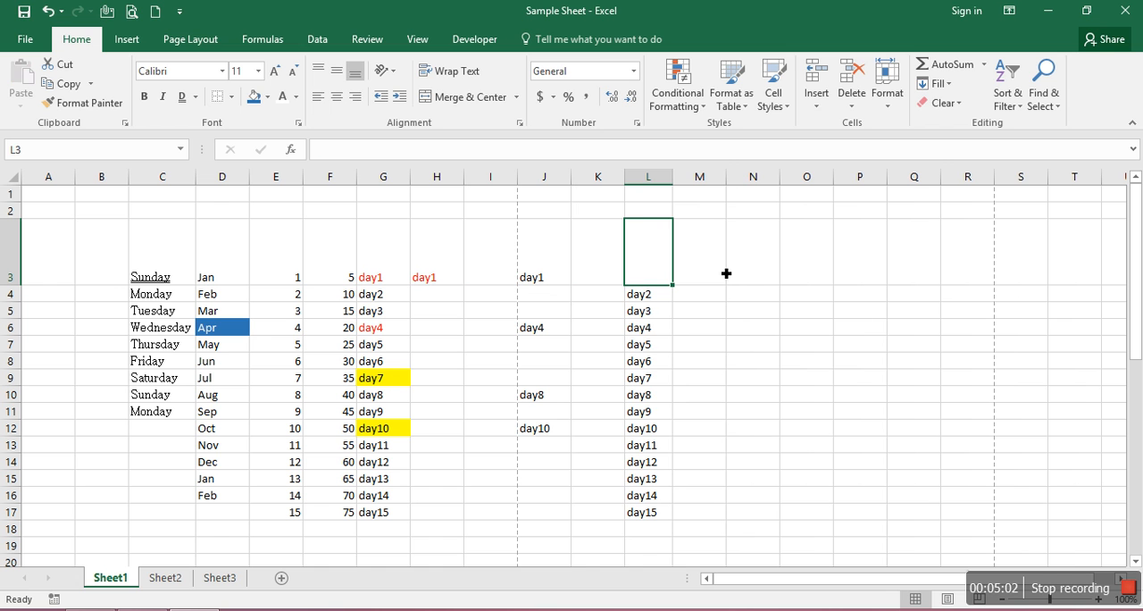
Enter the text "Excel Basics.in" in cell L3
text(Excel Basics)
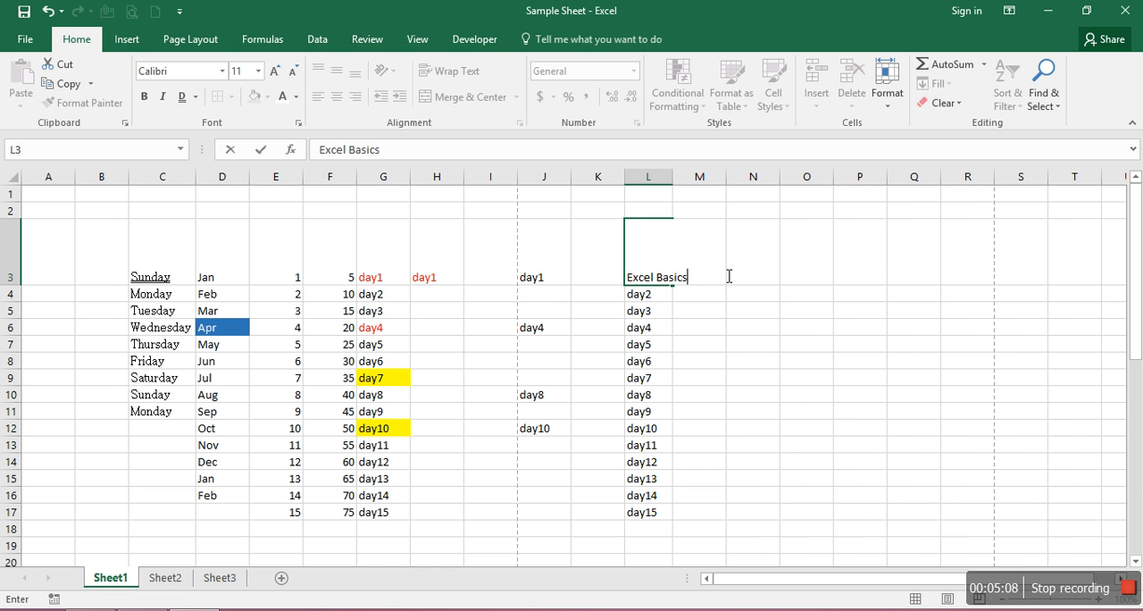
text(.in)
key(Return)
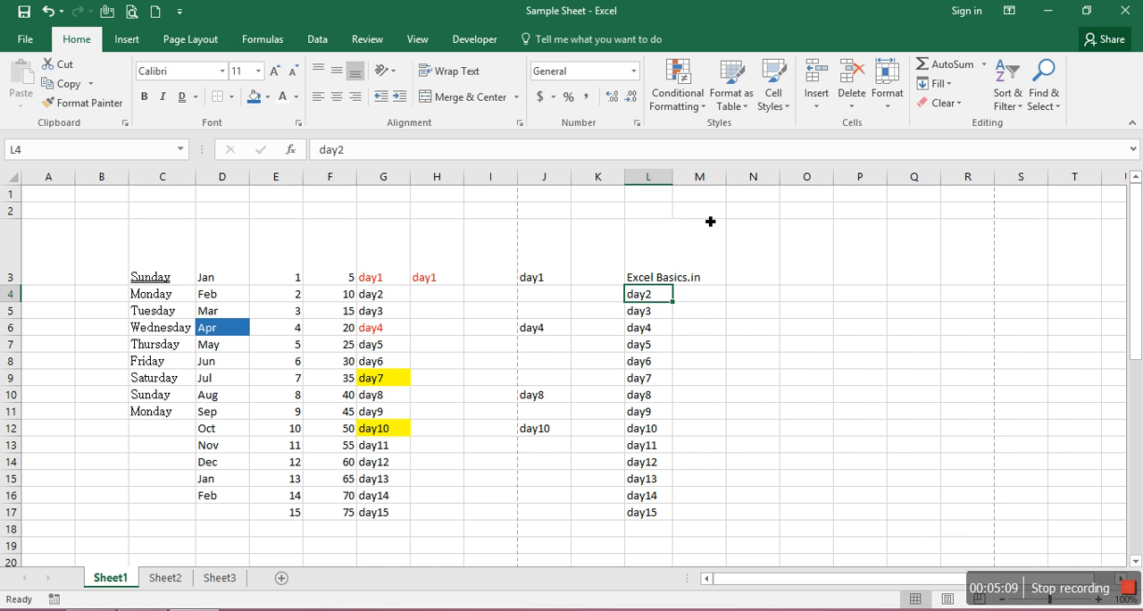
Auto-fit the width of column L and the height of row 3 to their contents
double_click(674, 177)
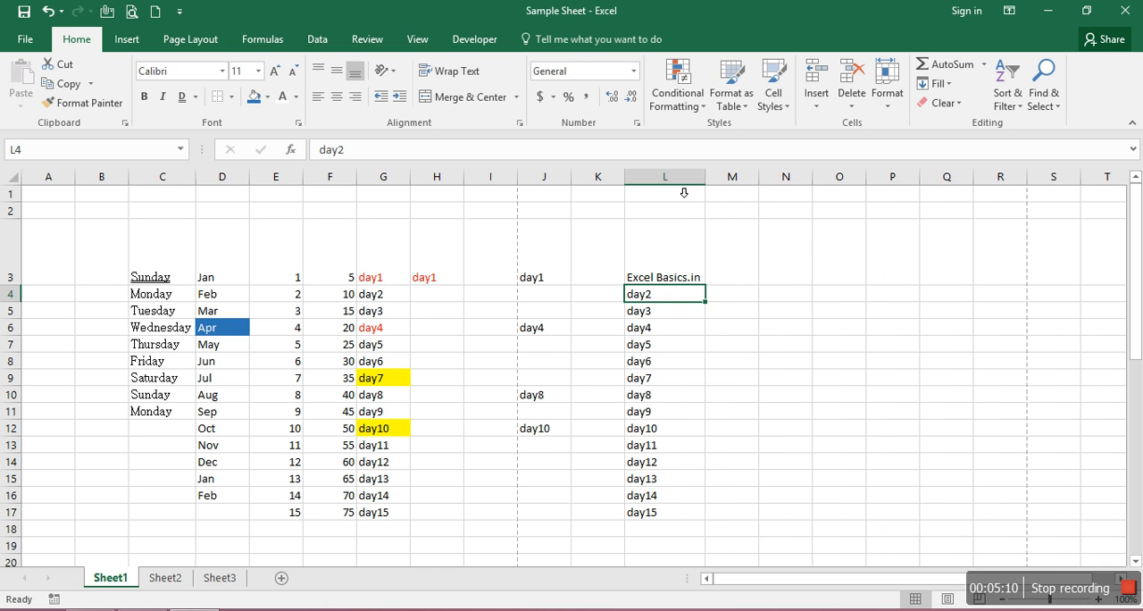
double_click(11, 286)
click(670, 232)
key(Left)
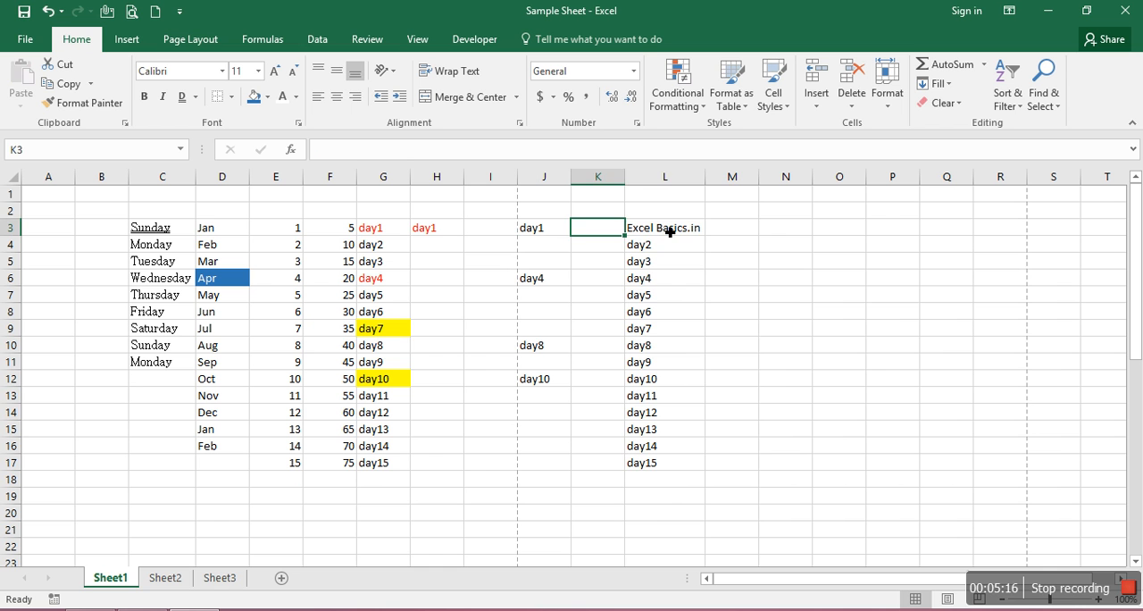
Copy the day2 to day15 list from L4:L17 into column M starting at cell M4
click(670, 231)
key(Tab)
key(Return)
key(ctrl+shift+Down)
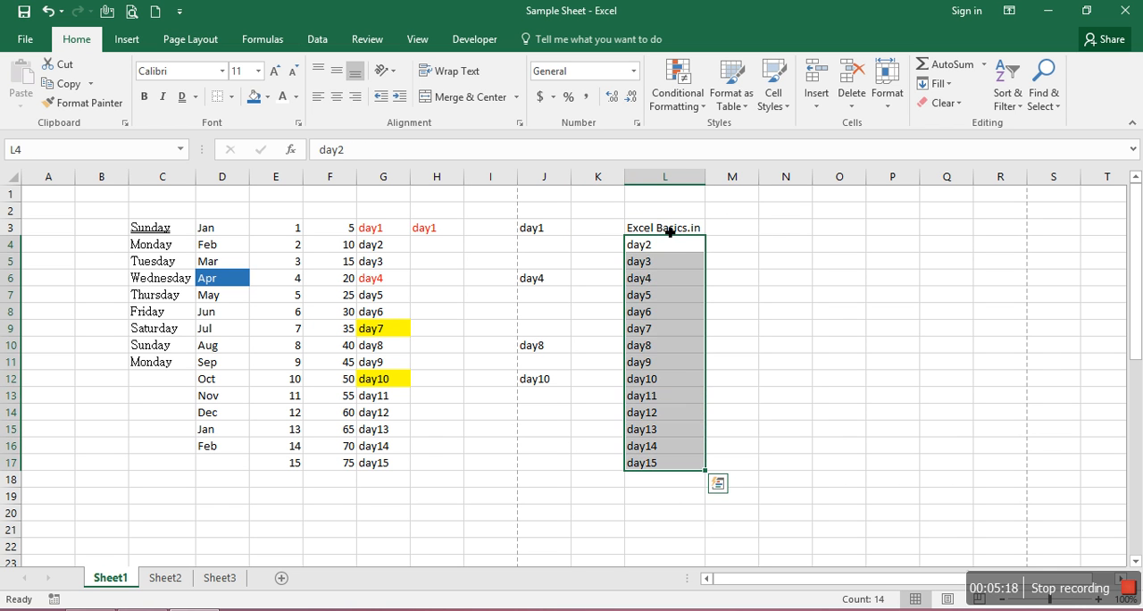
key(ctrl+c)
key(Right)
key(ctrl+v)
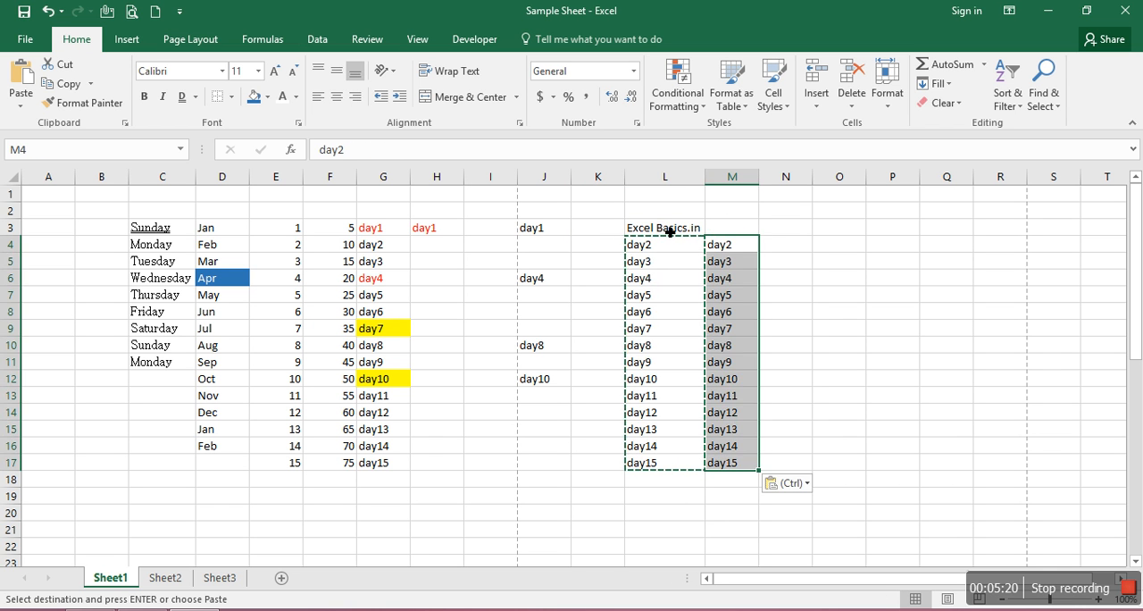
key(Escape)
Copy the heading from cell L3 into M3, delete that copy and return to L3
key(Left)
key(Up)
key(Left)
key(Right)
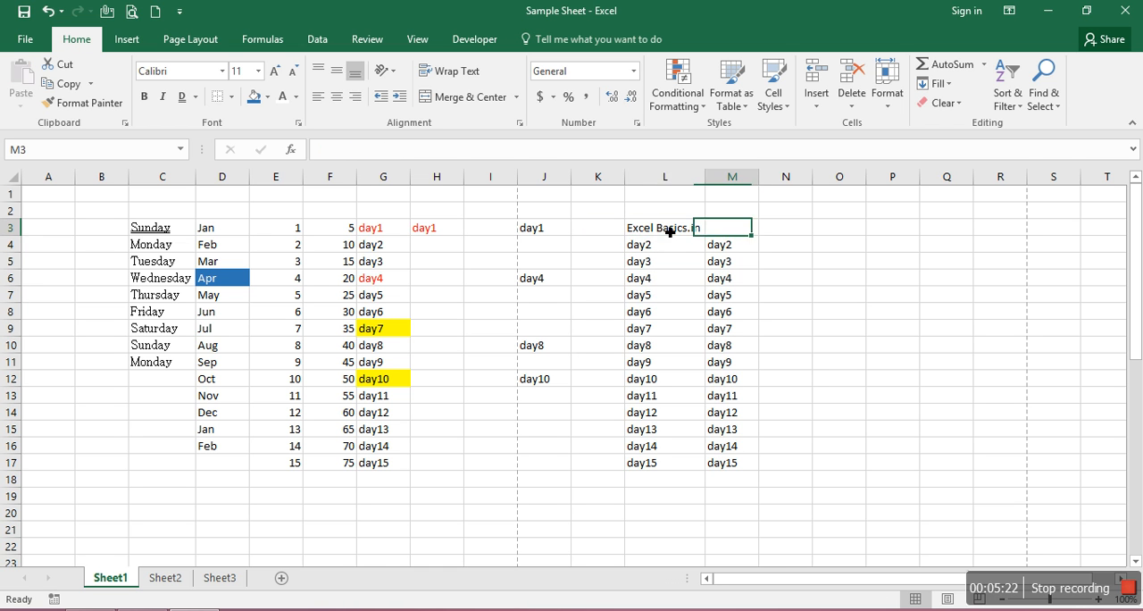
key(ctrl+c)
key(Right)
key(Return)
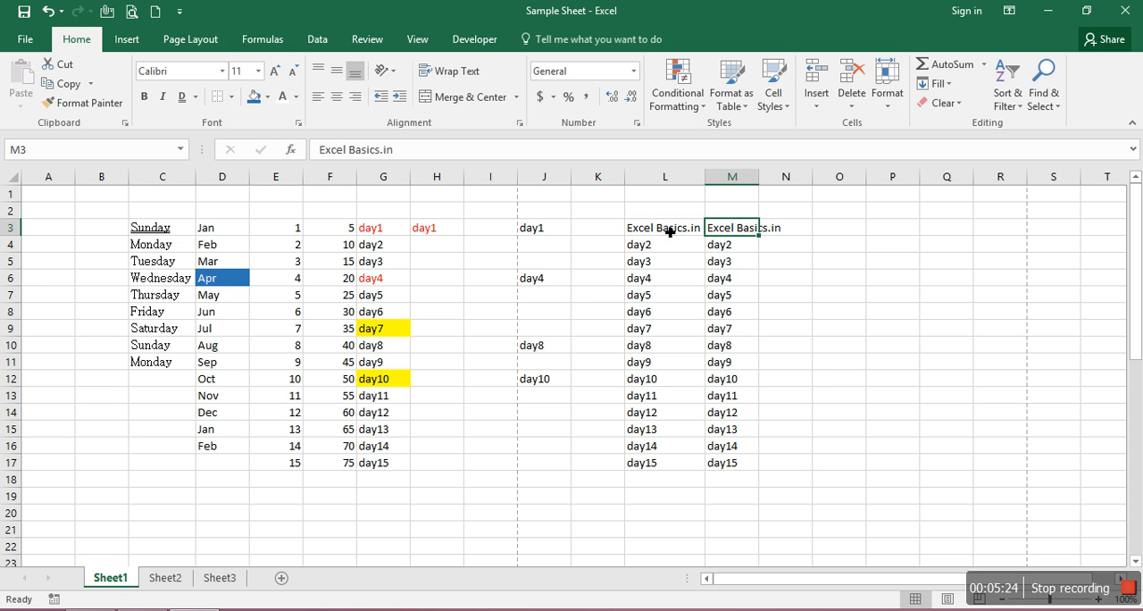
key(Delete)
key(Left)
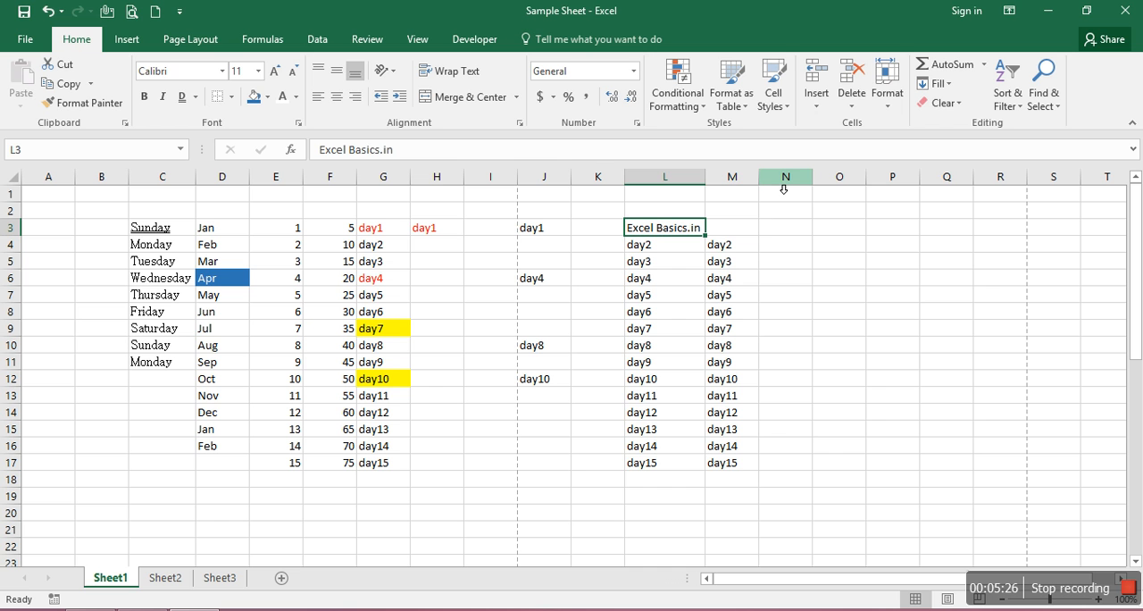
Merge and center the "Excel Basics.in" heading across cells L3:M3
key(Left)
key(Right)
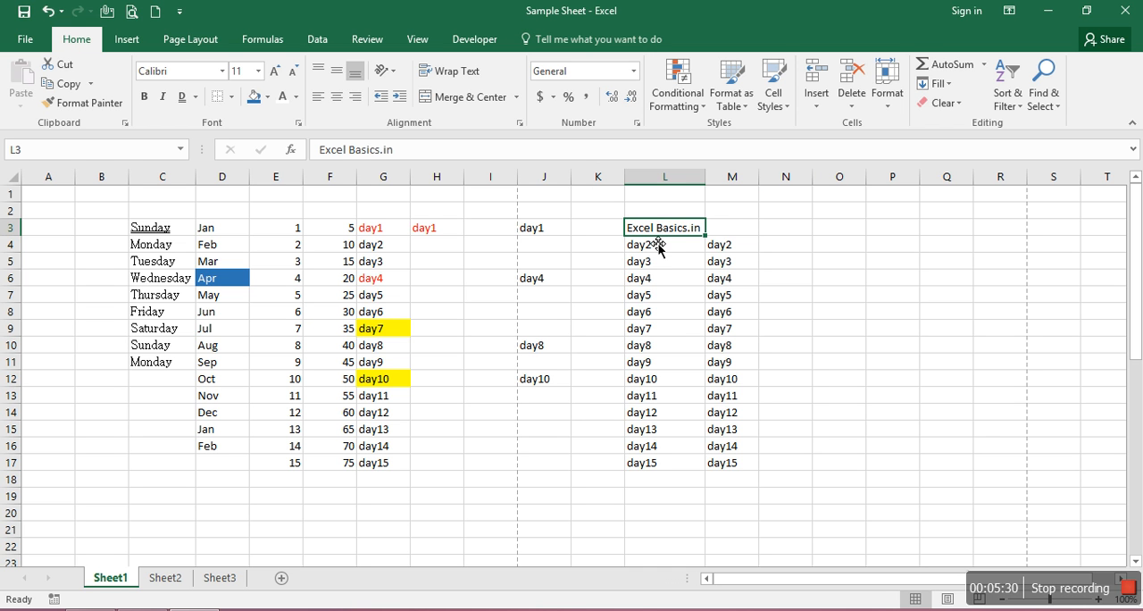
key(shift+Right)
key(Left)
key(Right)
key(shift+Right)
key(shift+Left)
key(shift+Up)
key(shift+Down)
key(shift+Down)
key(shift+Up)
key(shift+Right)
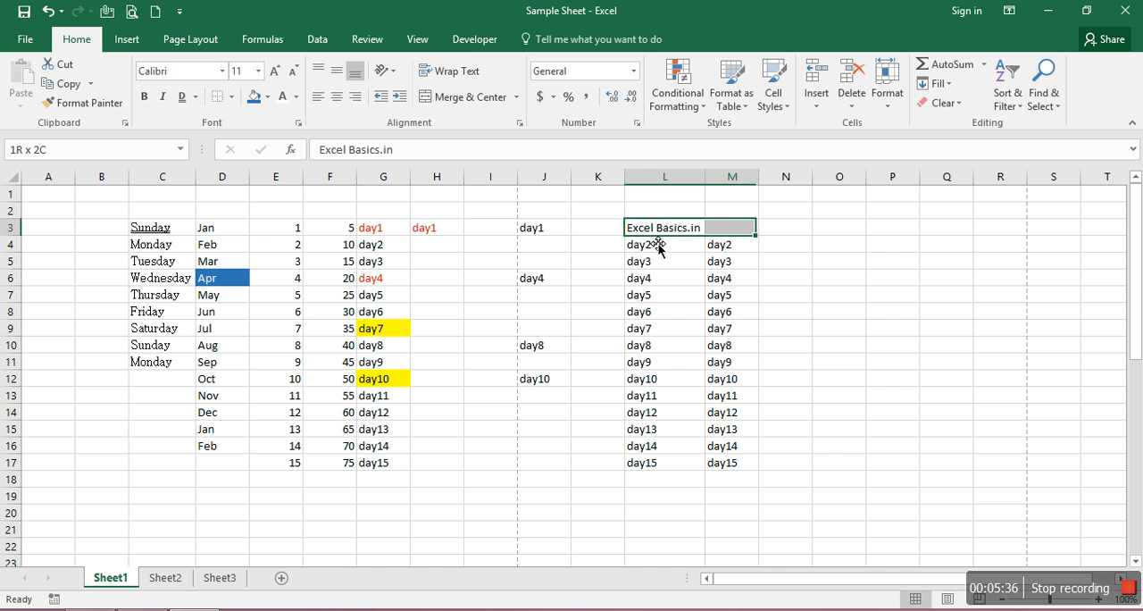
click(457, 98)
click(731, 278)
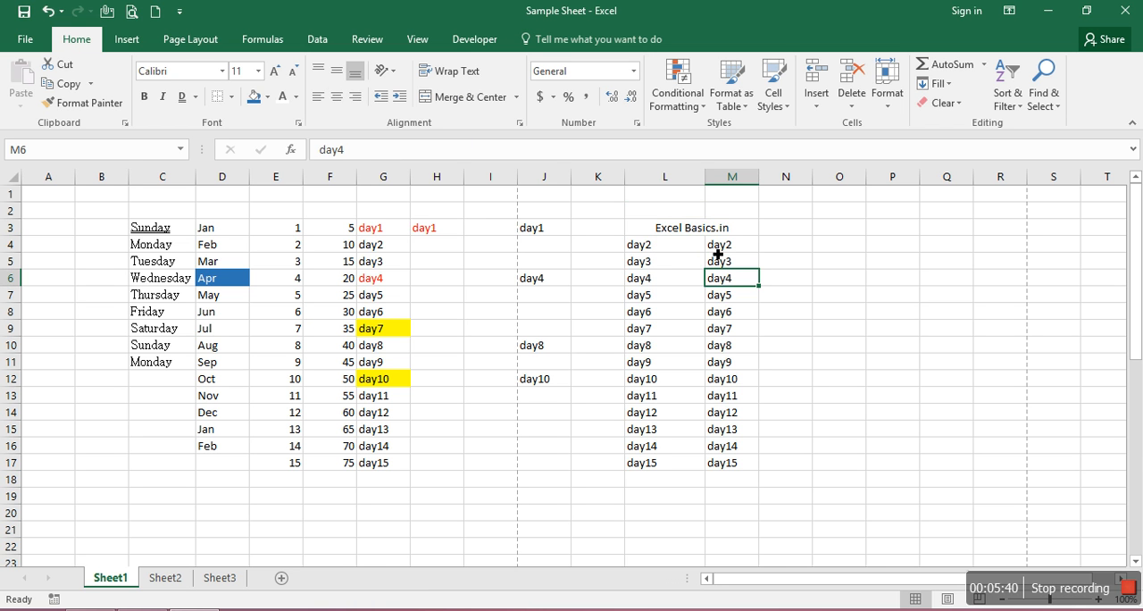
click(686, 234)
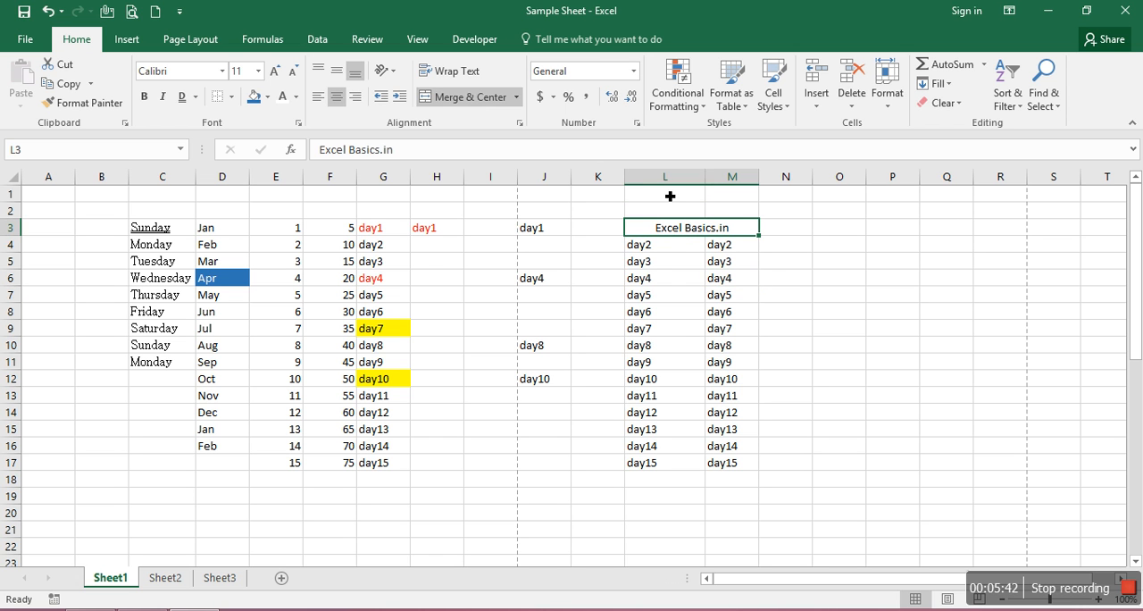
Replace the entries under the merged heading with "Tar" in L4 and "Ach" in M4
key(Down)
key(Right)
key(Up)
key(Down)
key(Right)
key(Up)
key(Down)
text(Tar)
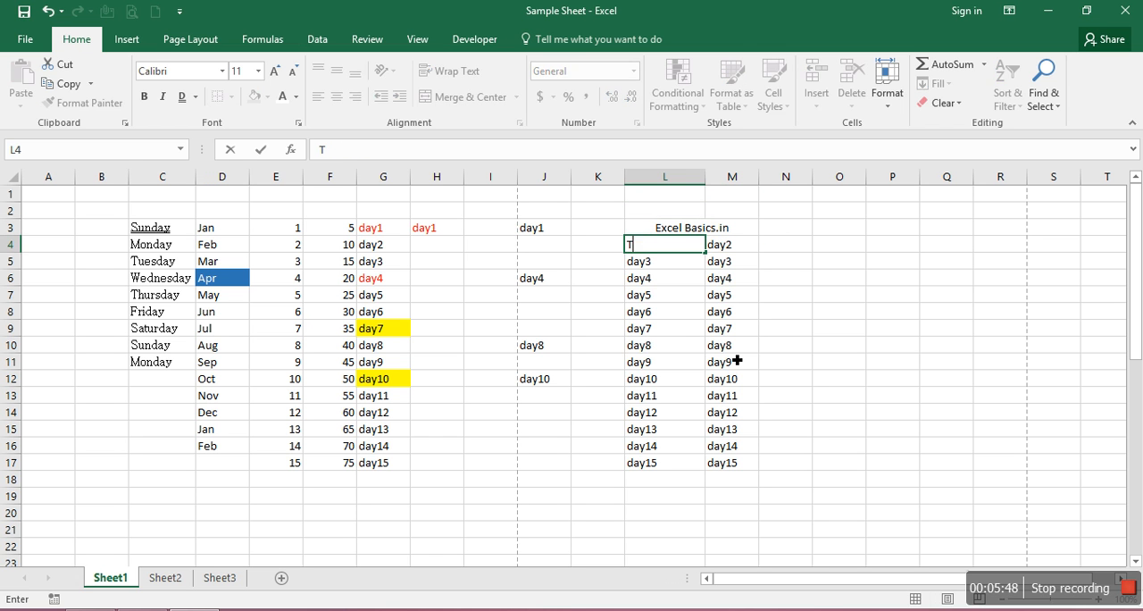
key(Tab)
text(Ach)
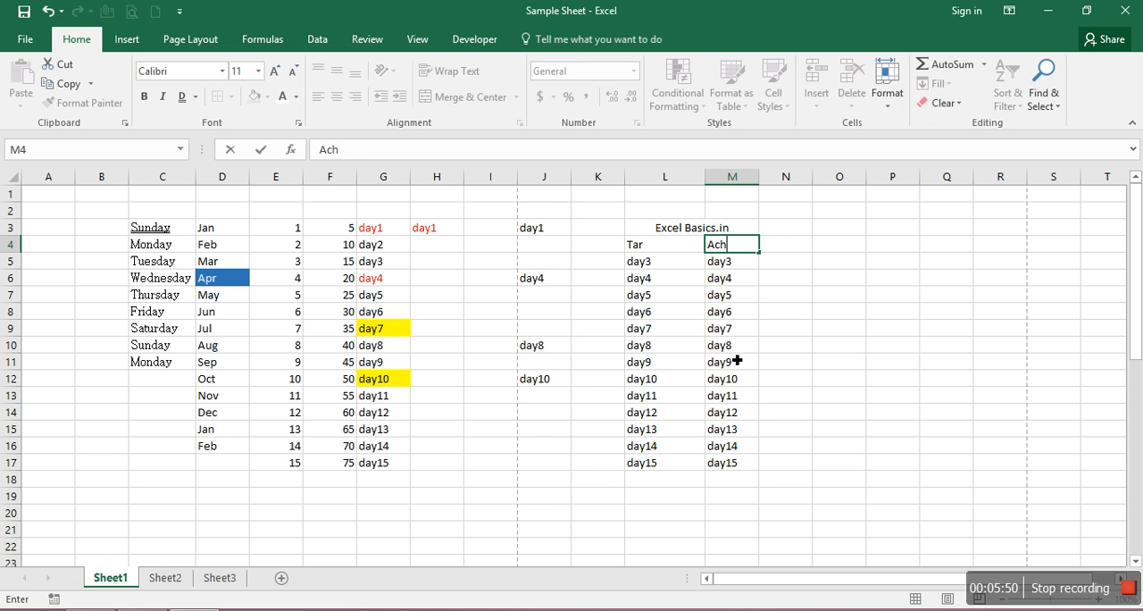
key(Up)
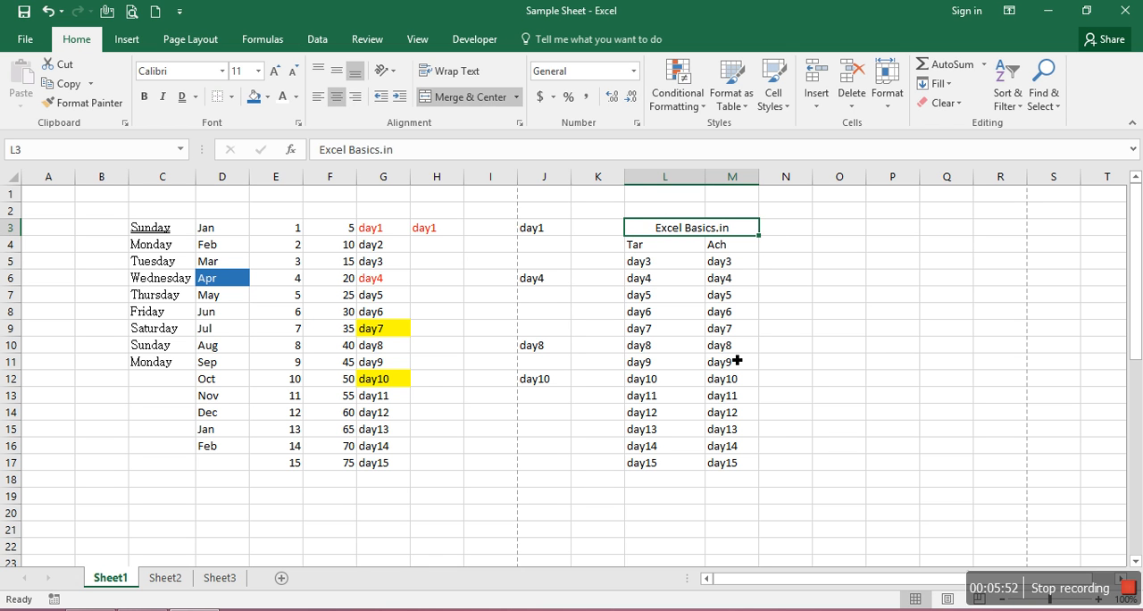
key(Down)
key(Left)
key(Down)
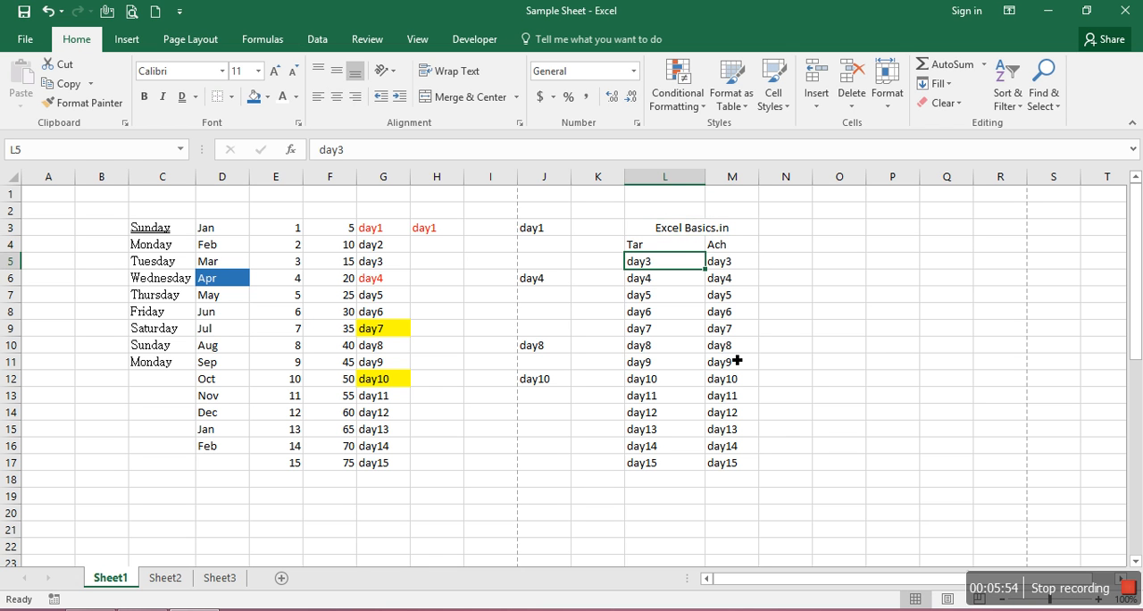
key(Right)
key(Up)
key(Up)
key(Left)
key(Right)
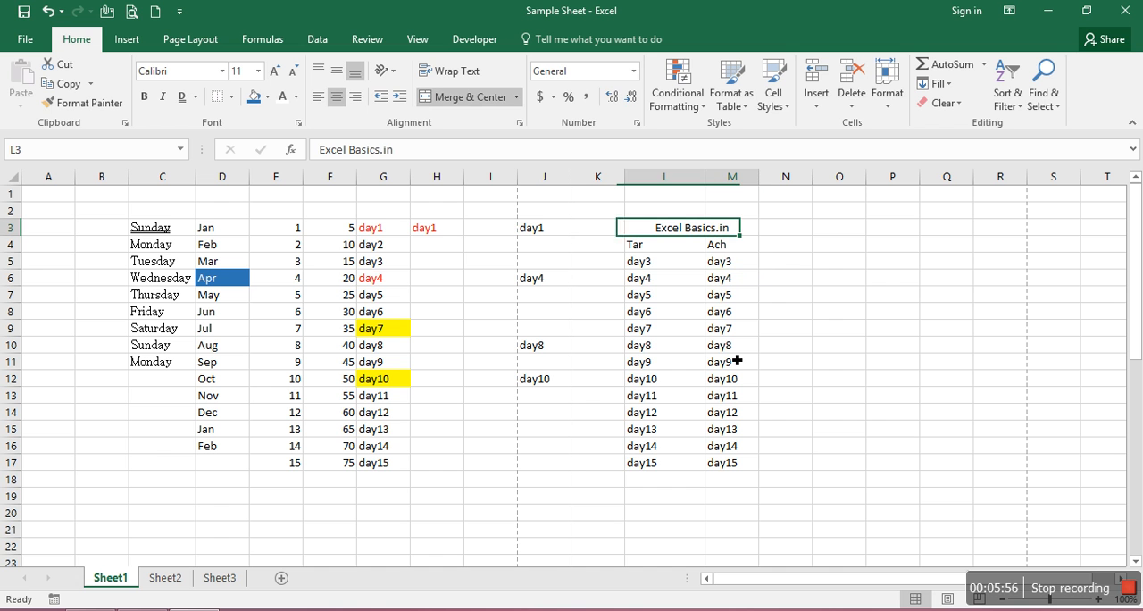
click(517, 99)
key(Up)
key(Escape)
Extend the merged heading to cover L2:M3 and center its text vertically with Middle Align
key(Up)
key(shift+Down)
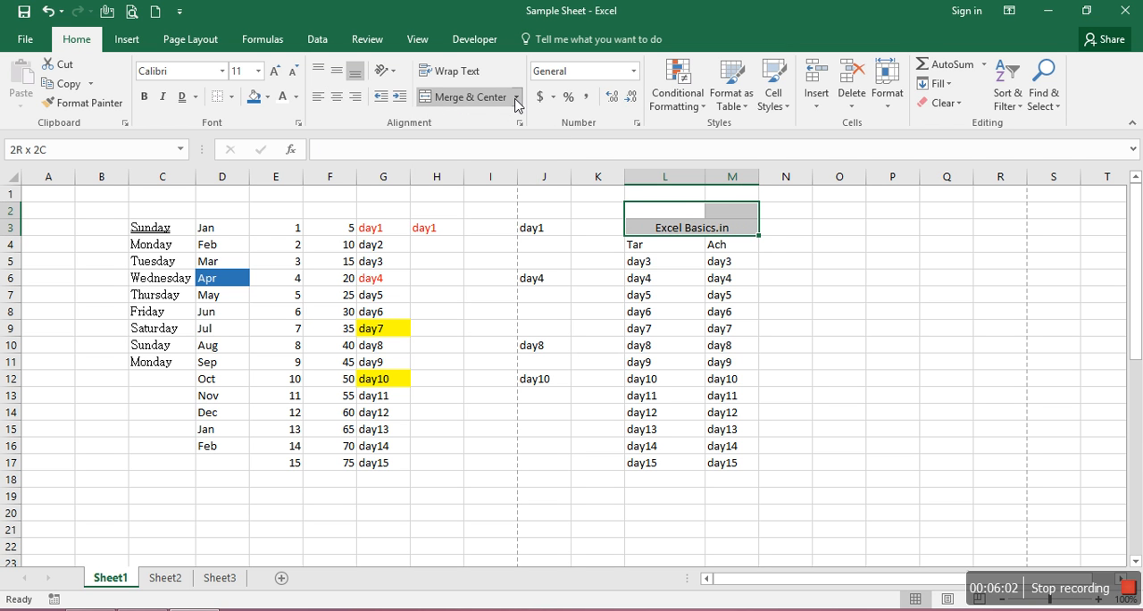
click(483, 98)
click(484, 98)
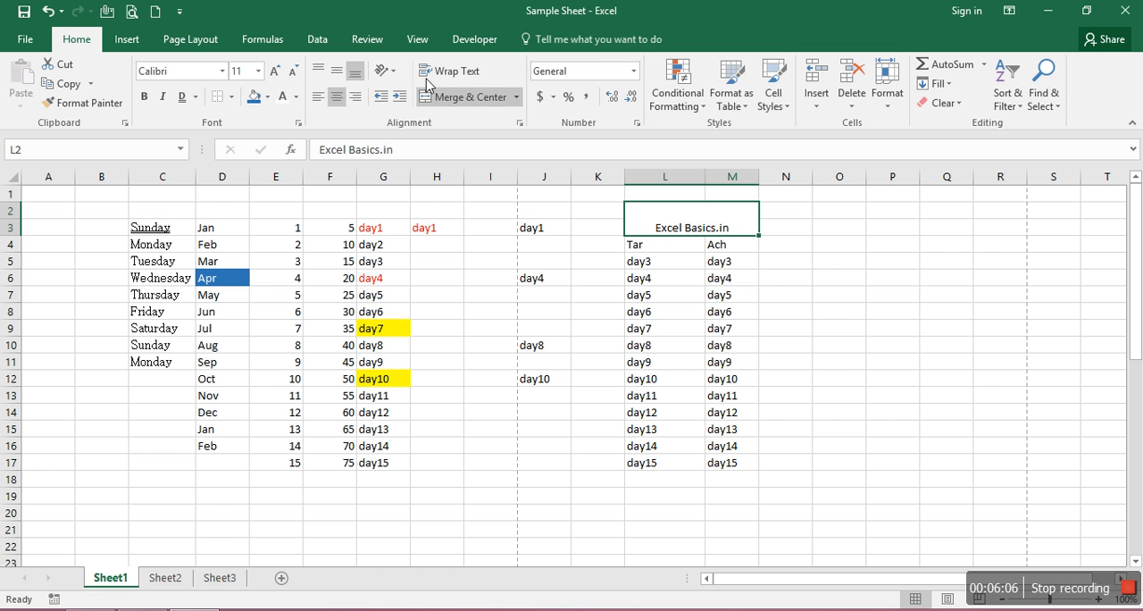
click(337, 76)
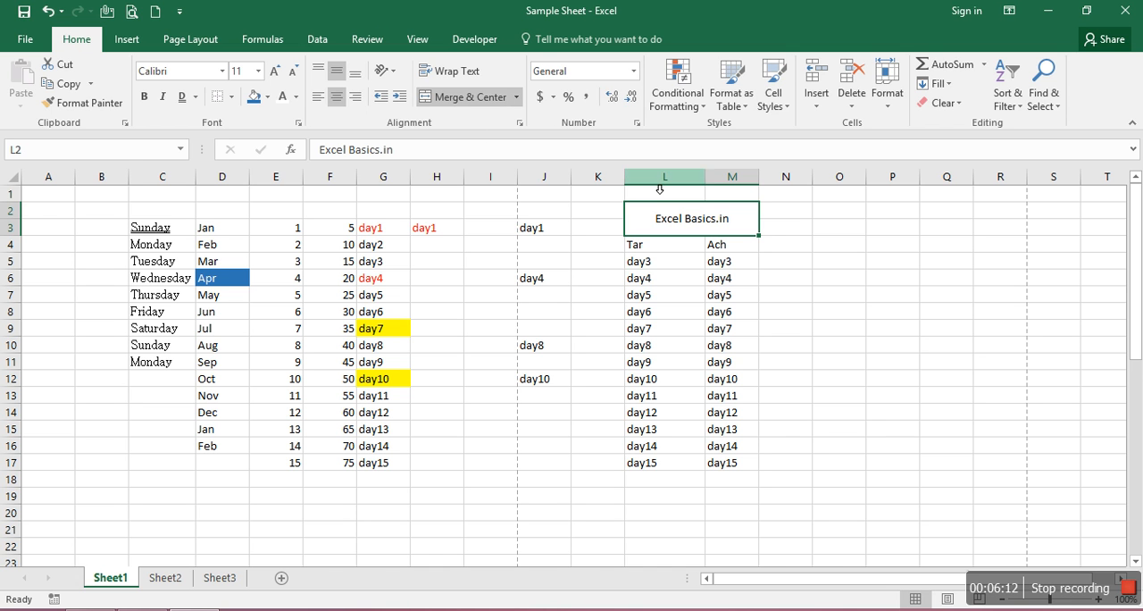
Unmerge the heading block L2:M3 back into separate cells
click(464, 98)
click(510, 98)
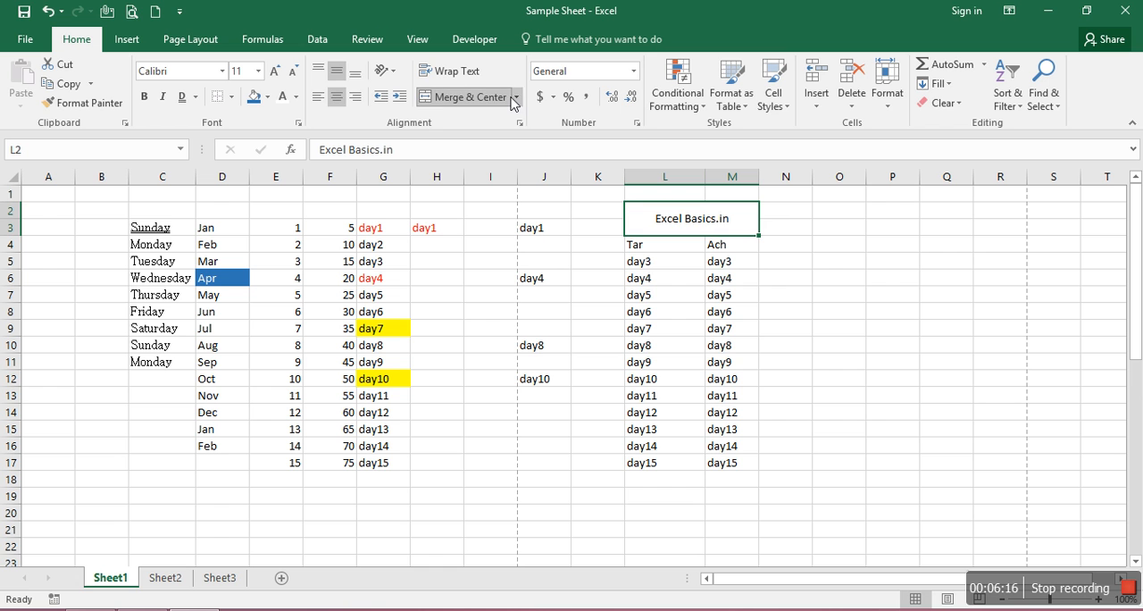
click(510, 98)
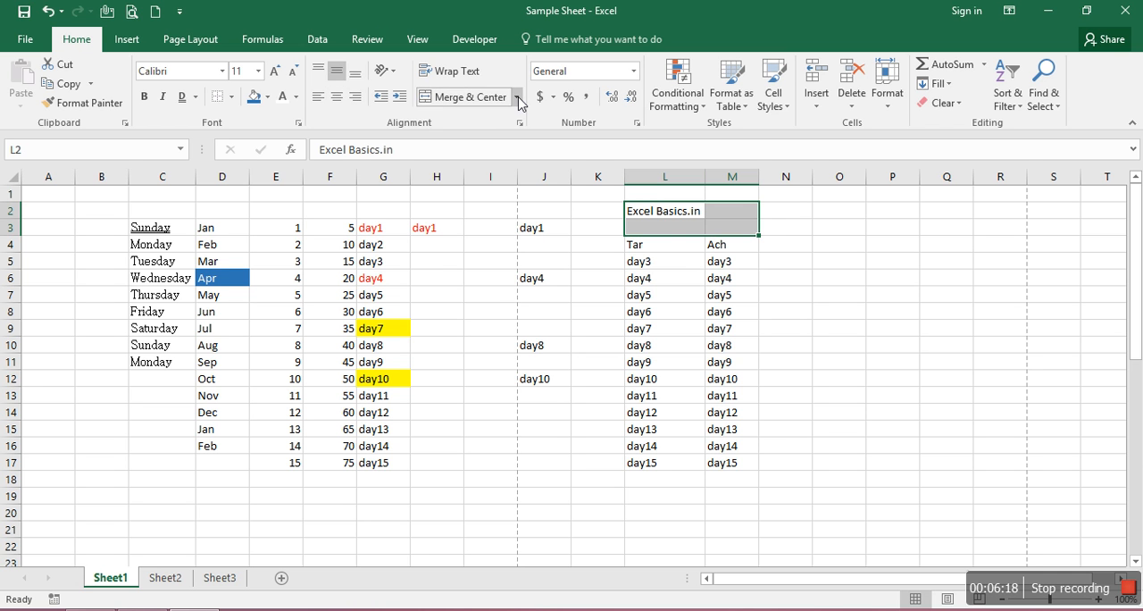
click(517, 97)
click(494, 179)
click(721, 263)
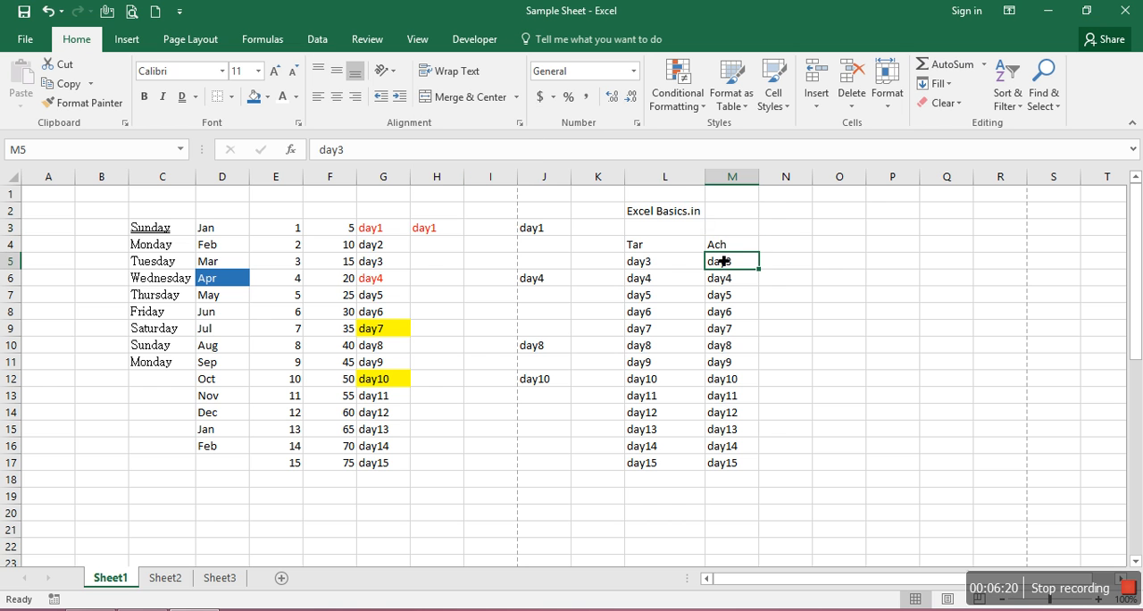
Narrow column L and clear the contents of M4:M17
drag(706, 176, 673, 185)
click(657, 215)
click(712, 248)
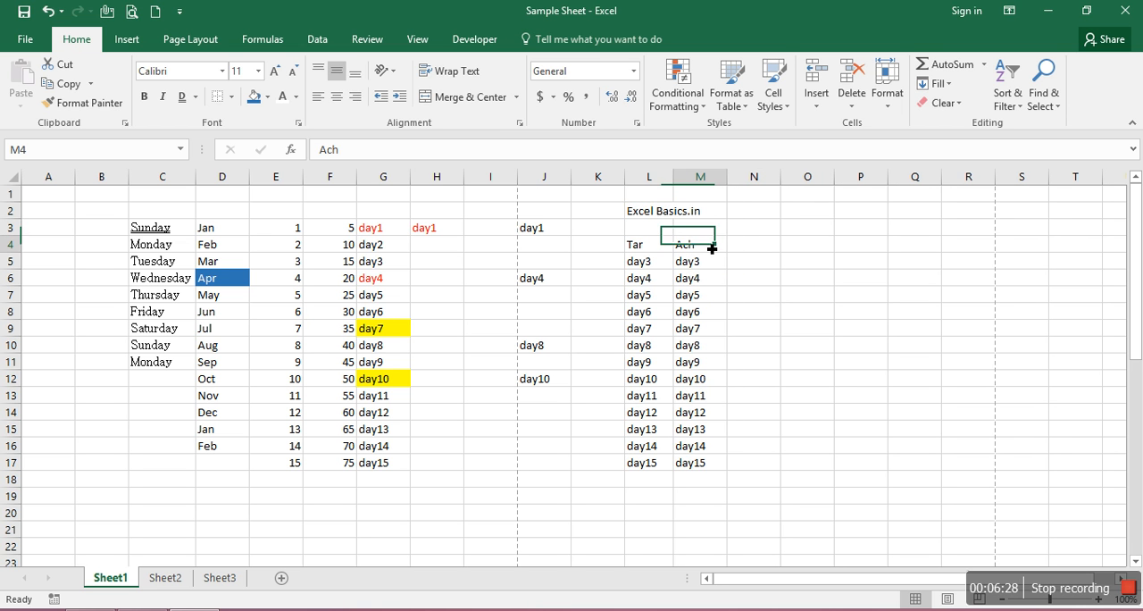
key(ctrl+shift+Down)
key(Delete)
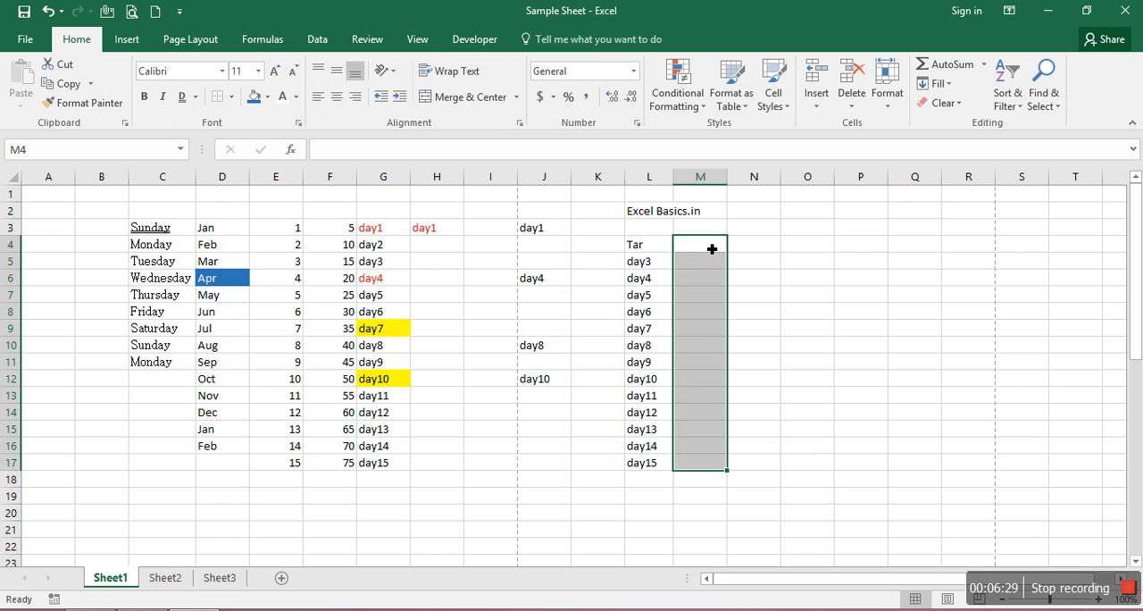
Narrow column L further and apply Wrap Text to the heading in cell L2
click(654, 213)
key(Right)
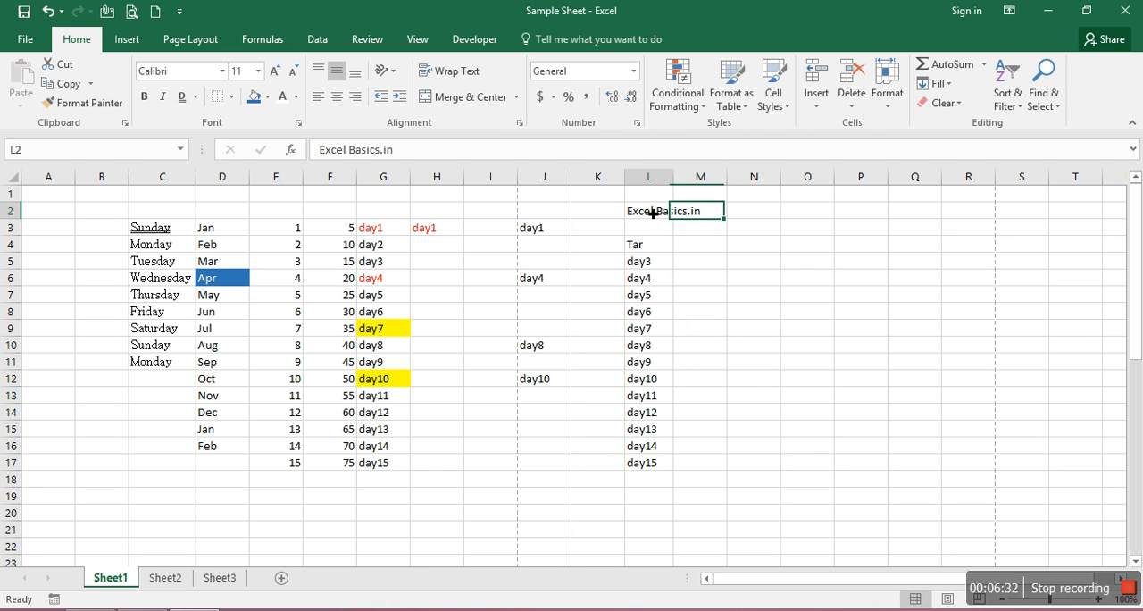
click(653, 213)
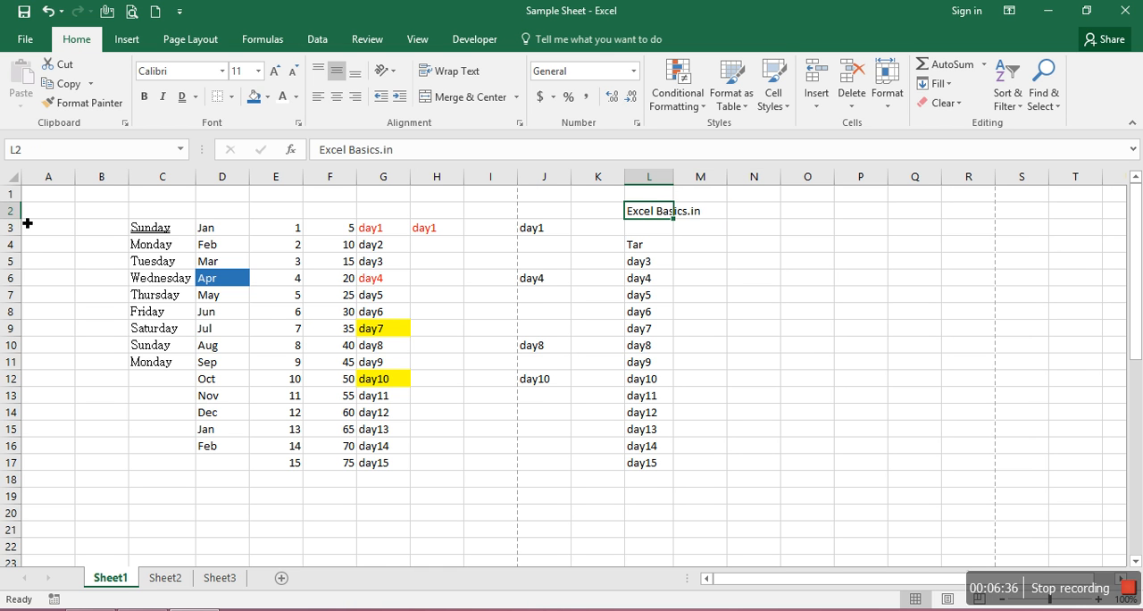
drag(23, 219, 26, 250)
mouse_move(676, 189)
mouse_down()
mouse_move(715, 181)
mouse_move(662, 185)
mouse_up()
drag(25, 246, 20, 220)
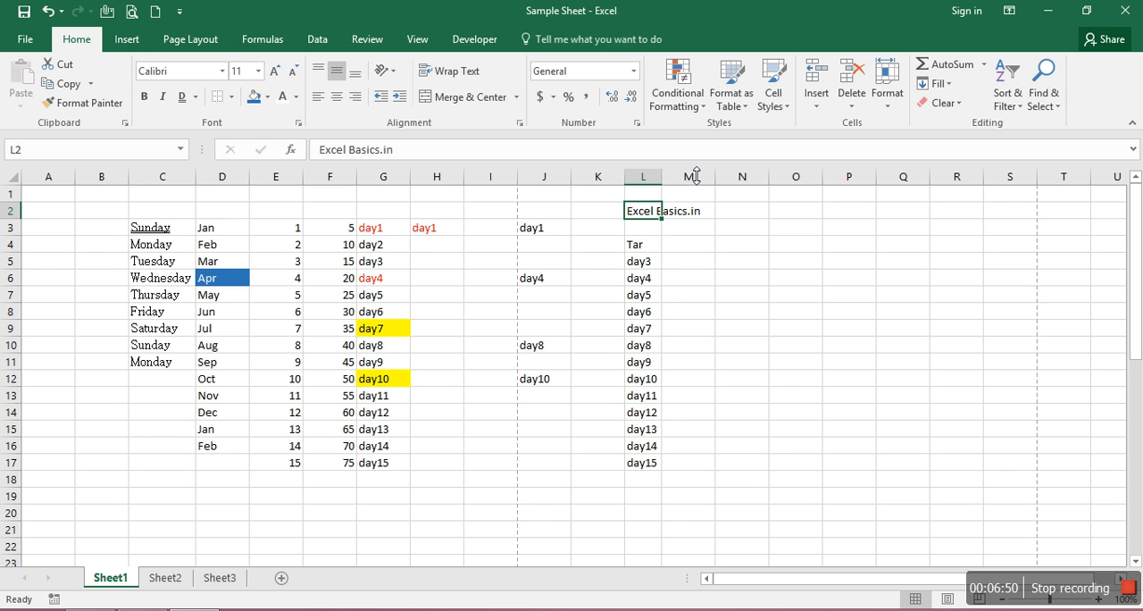
click(464, 80)
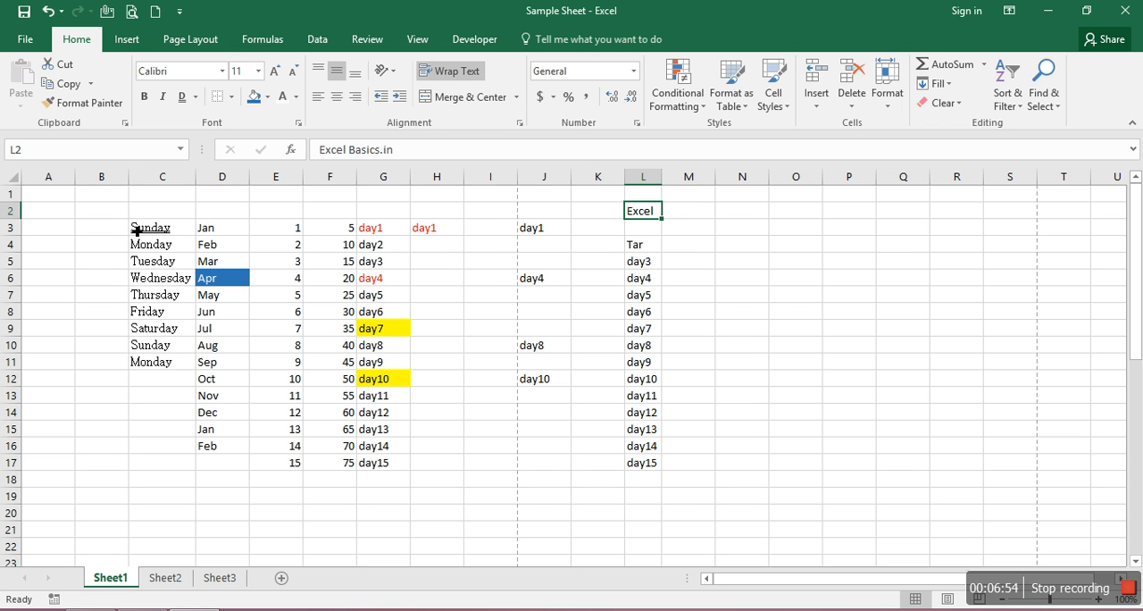
Auto-fit the height of row 2 to the wrapped heading and select cell L2
drag(22, 227, 17, 242)
click(24, 249)
double_click(17, 242)
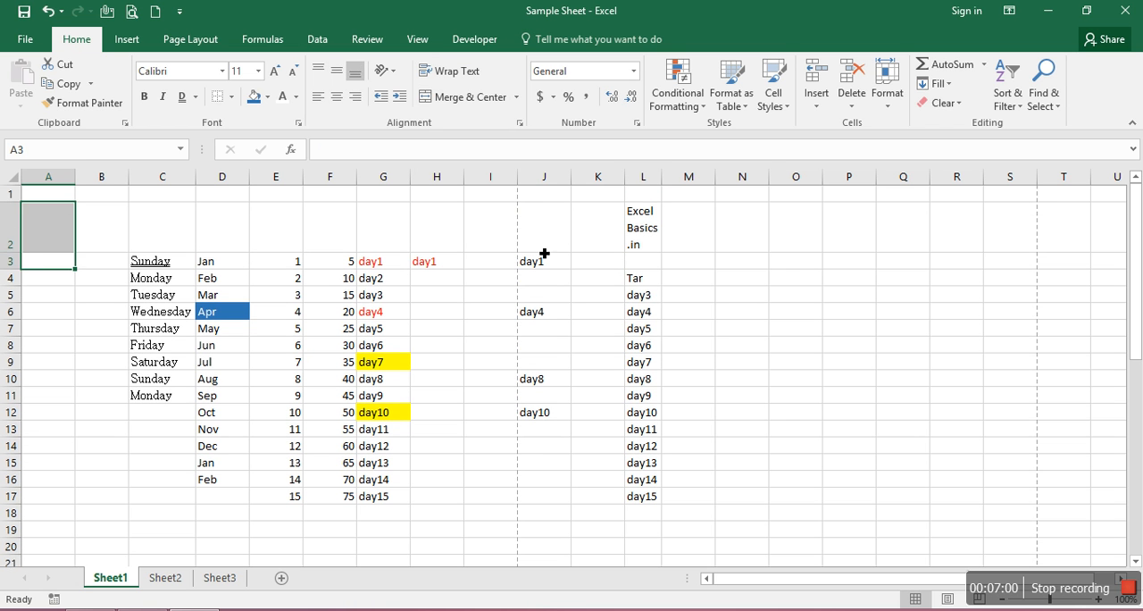
click(661, 244)
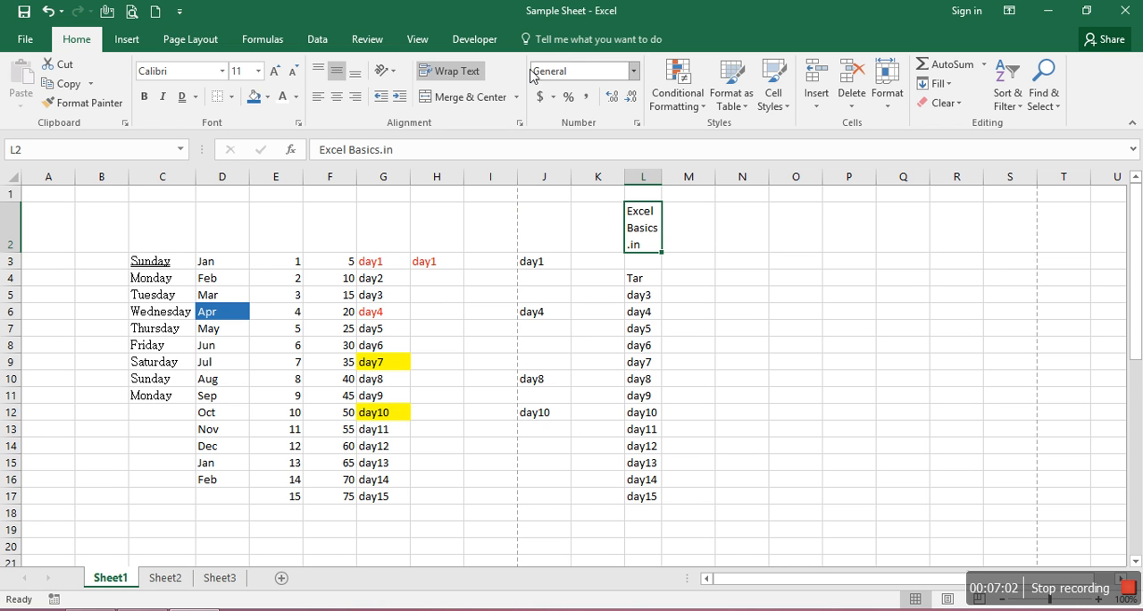
Toggle Wrap Text off and back on for cell L2 to compare both displays, finishing on empty cell P9
click(451, 71)
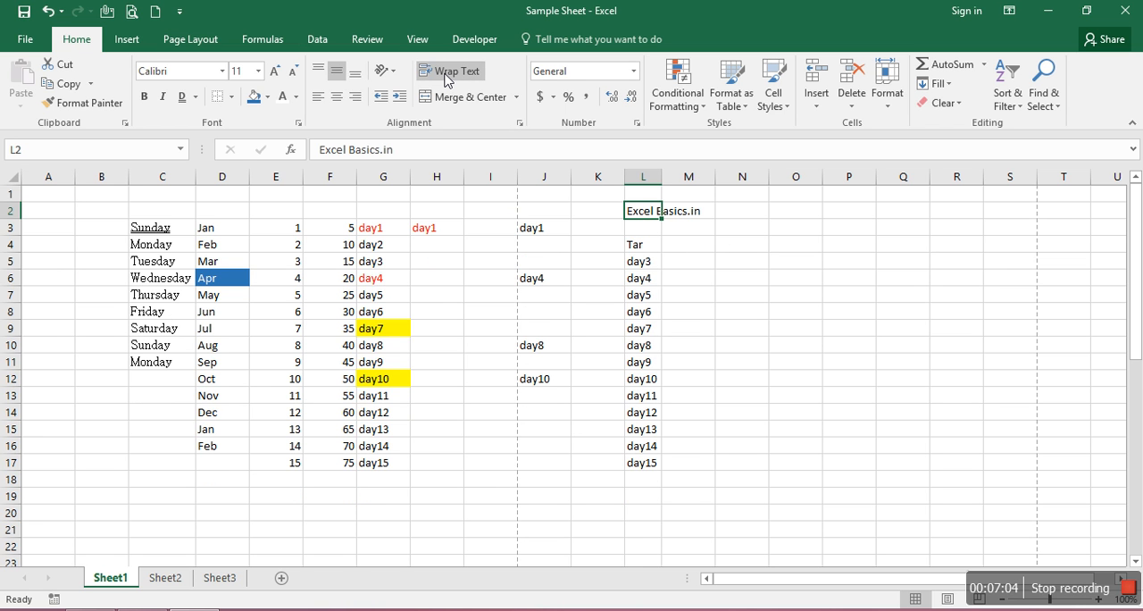
click(448, 79)
click(447, 75)
click(447, 76)
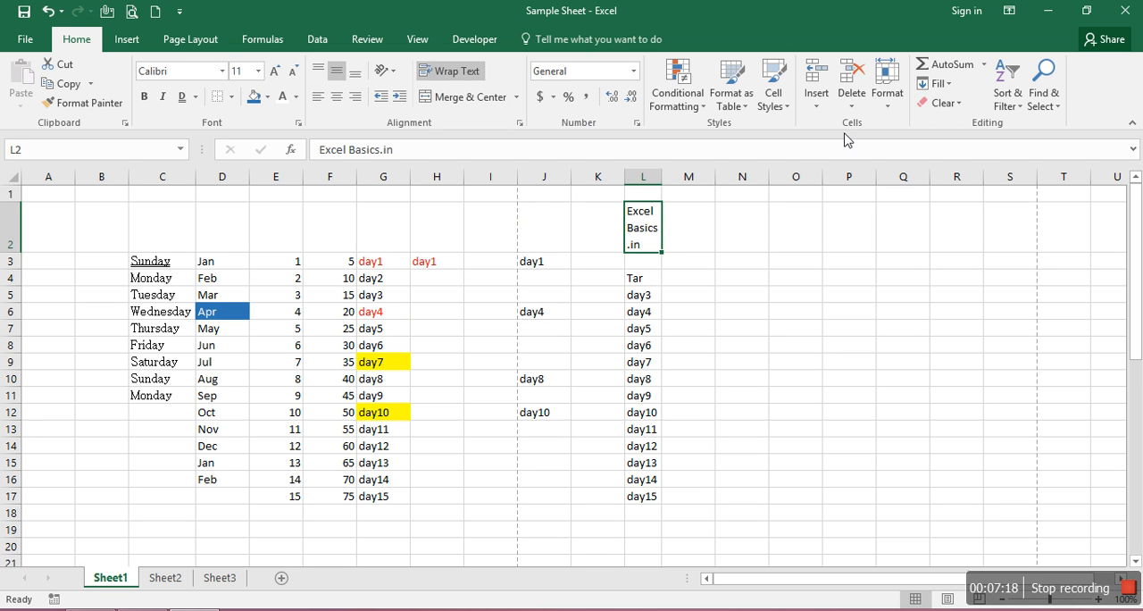
click(868, 365)
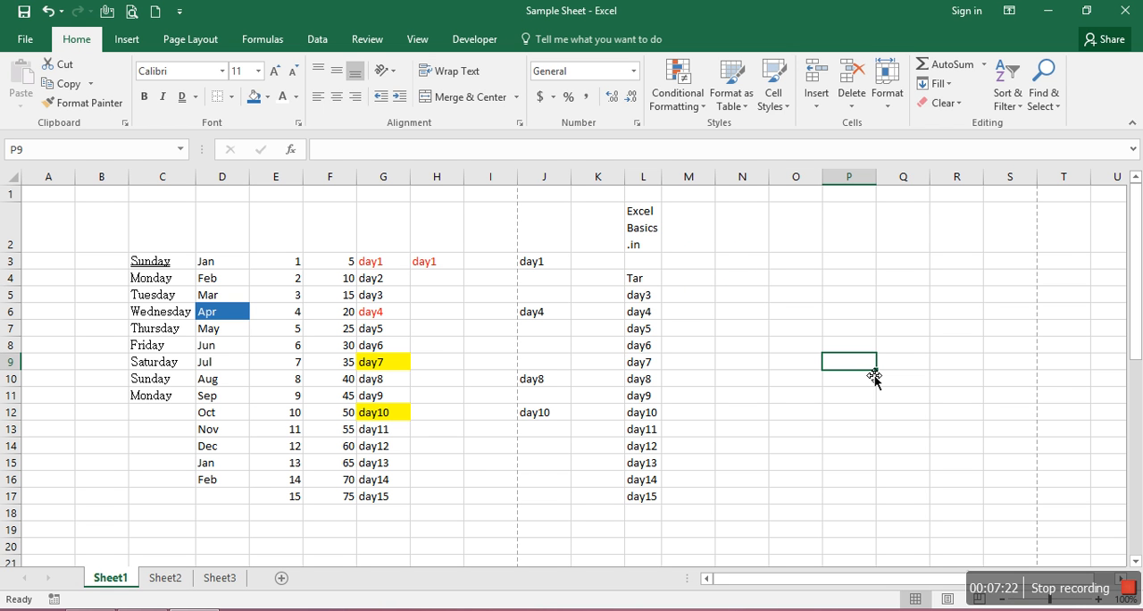